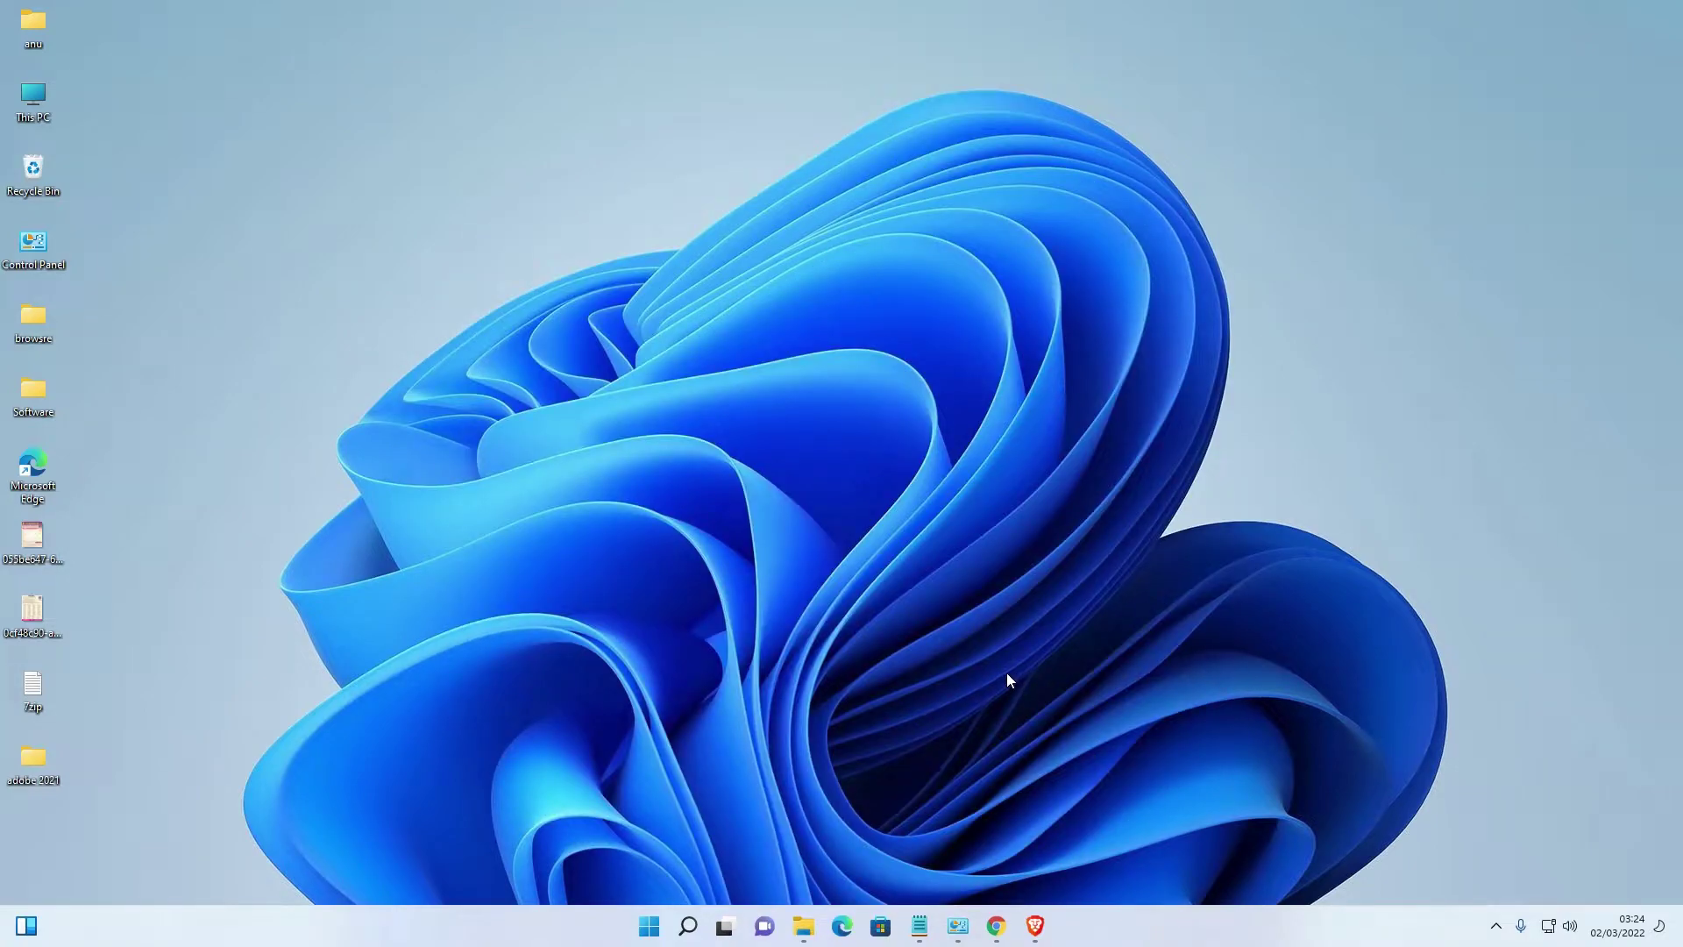
Rerun the 'Firefox developer edition' Google search and open the Mozilla result in a new tab
click(996, 926)
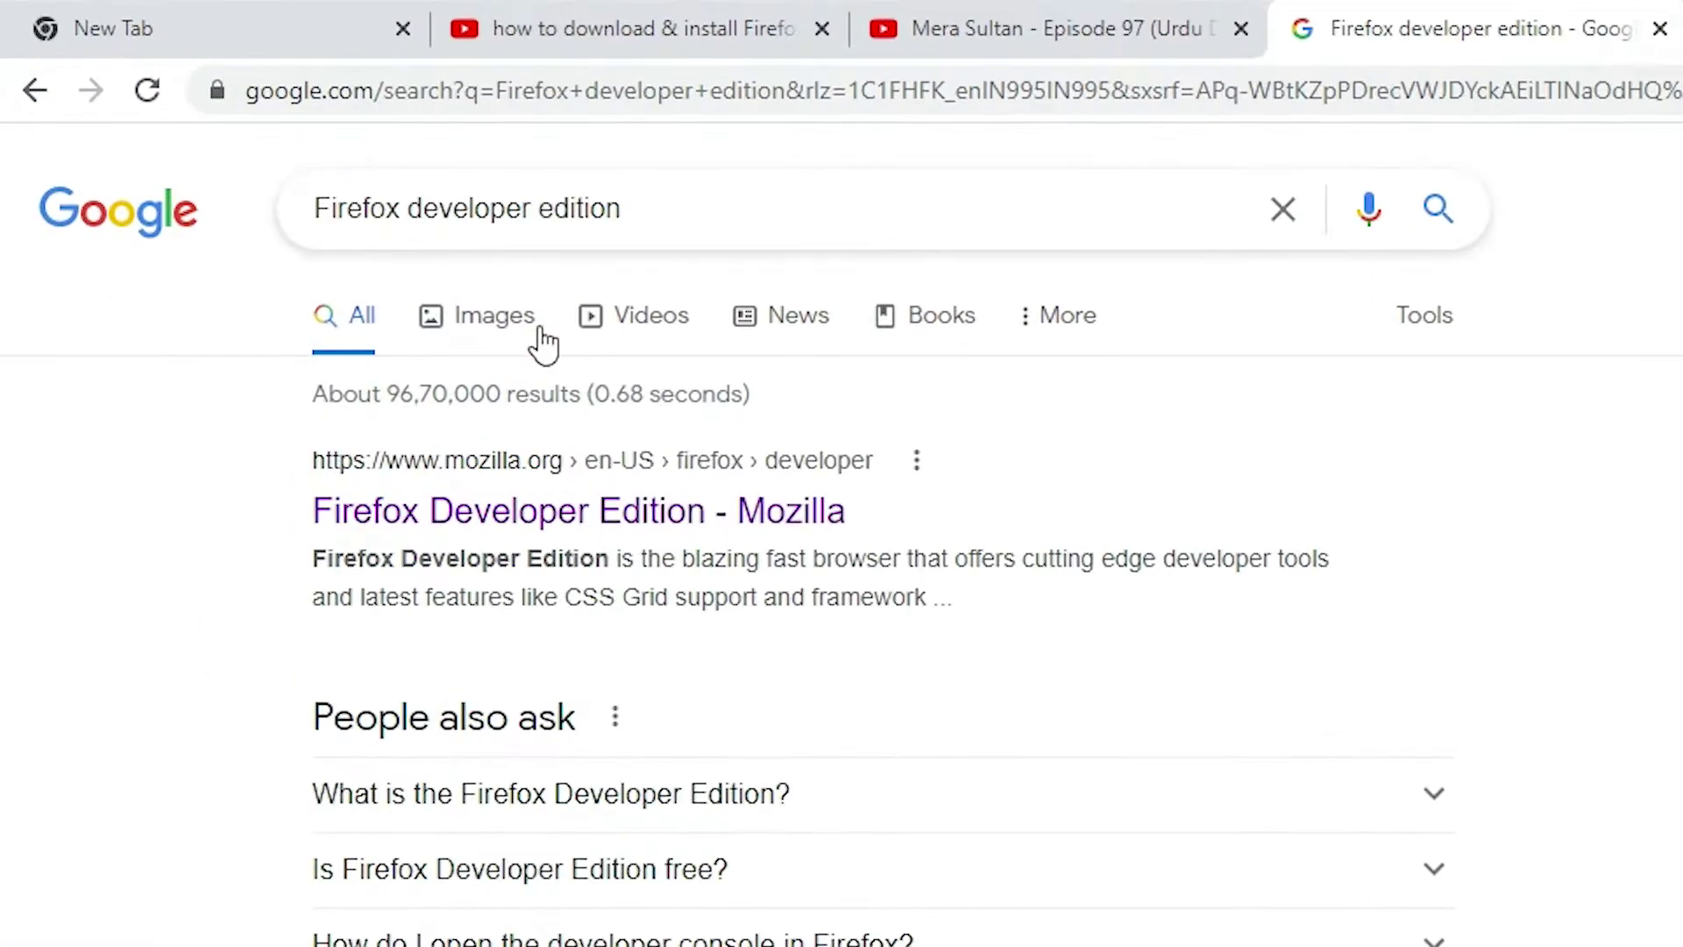
drag(648, 212, 296, 217)
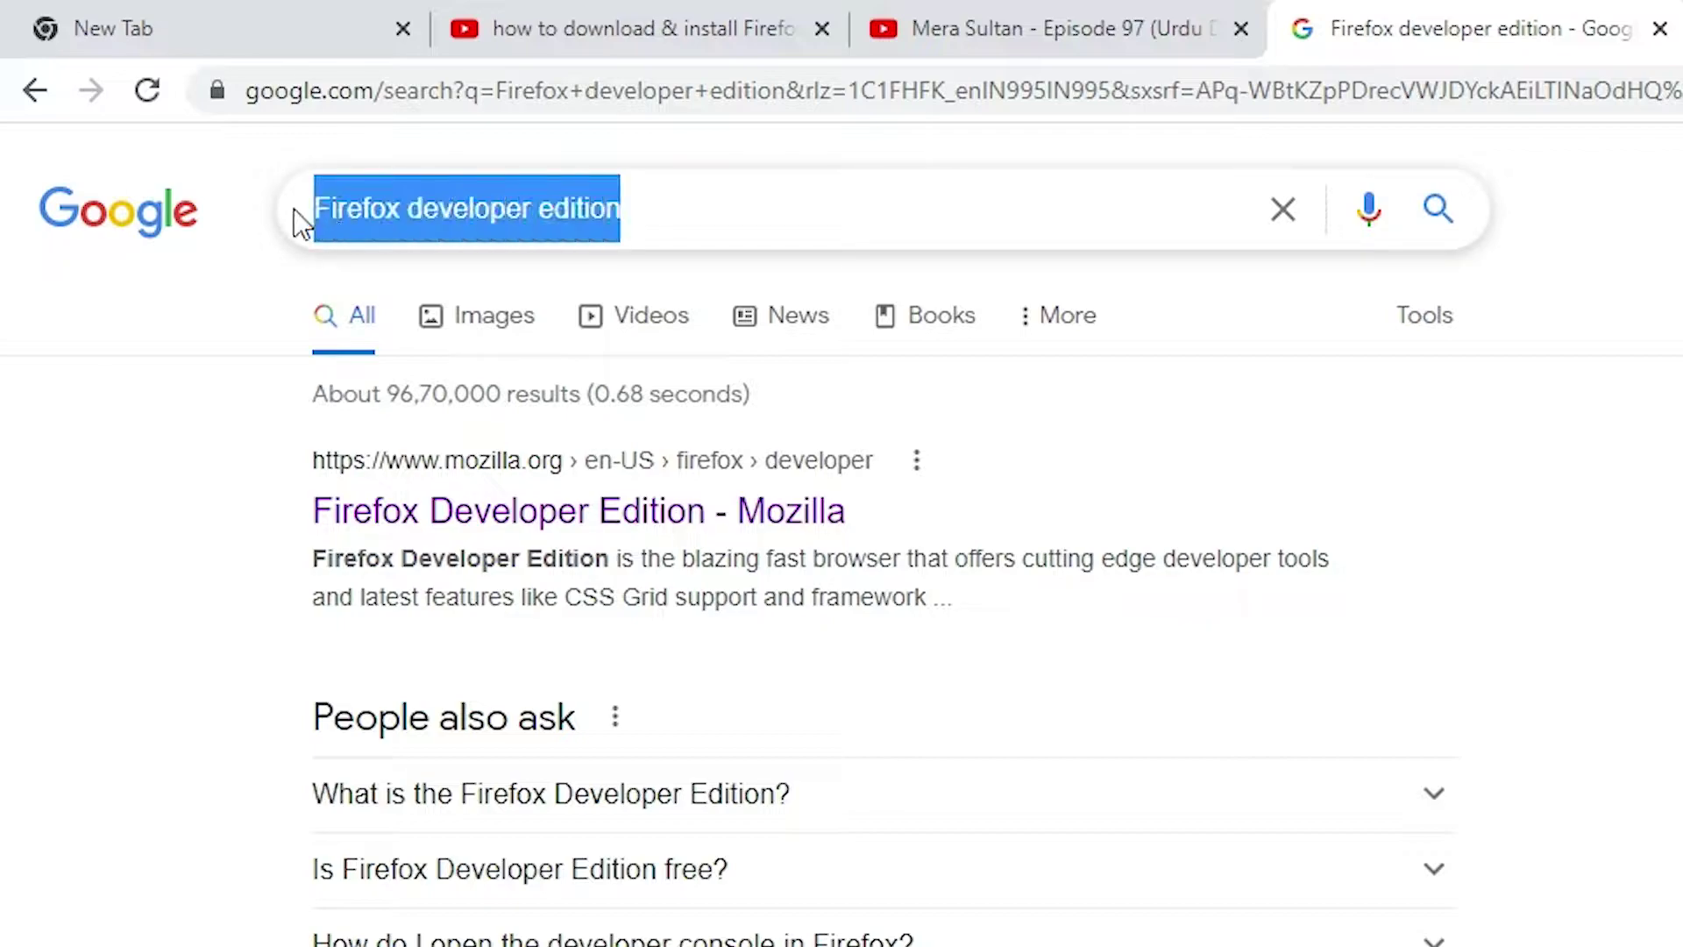
key(Return)
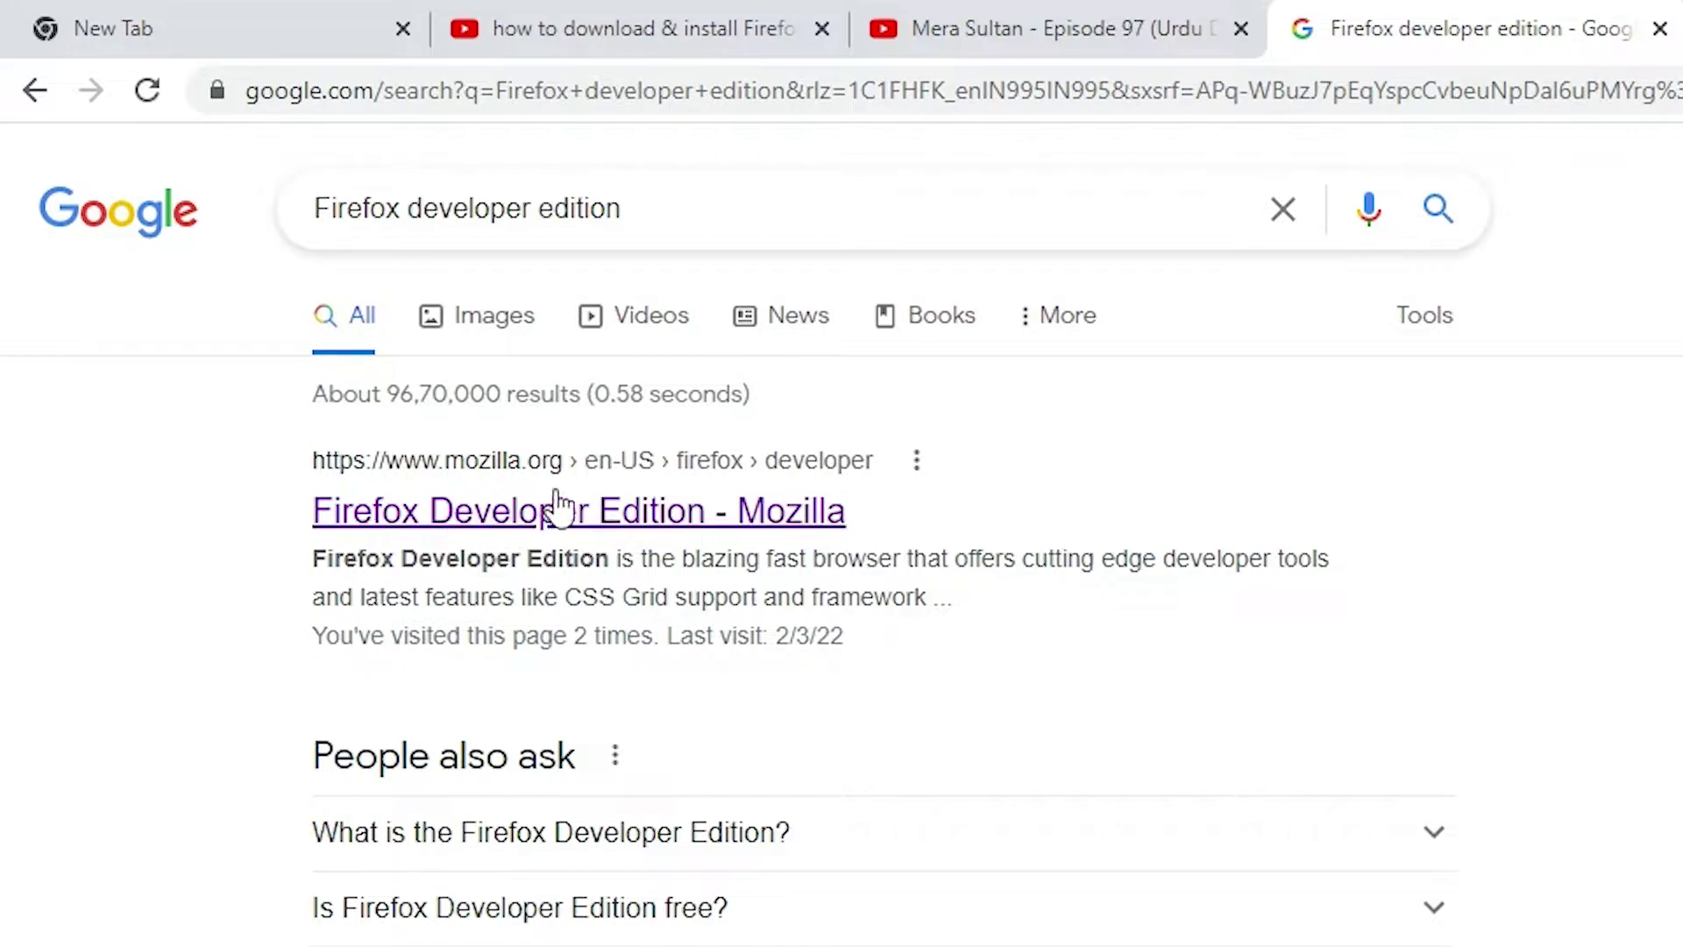
right_click(526, 516)
click(591, 535)
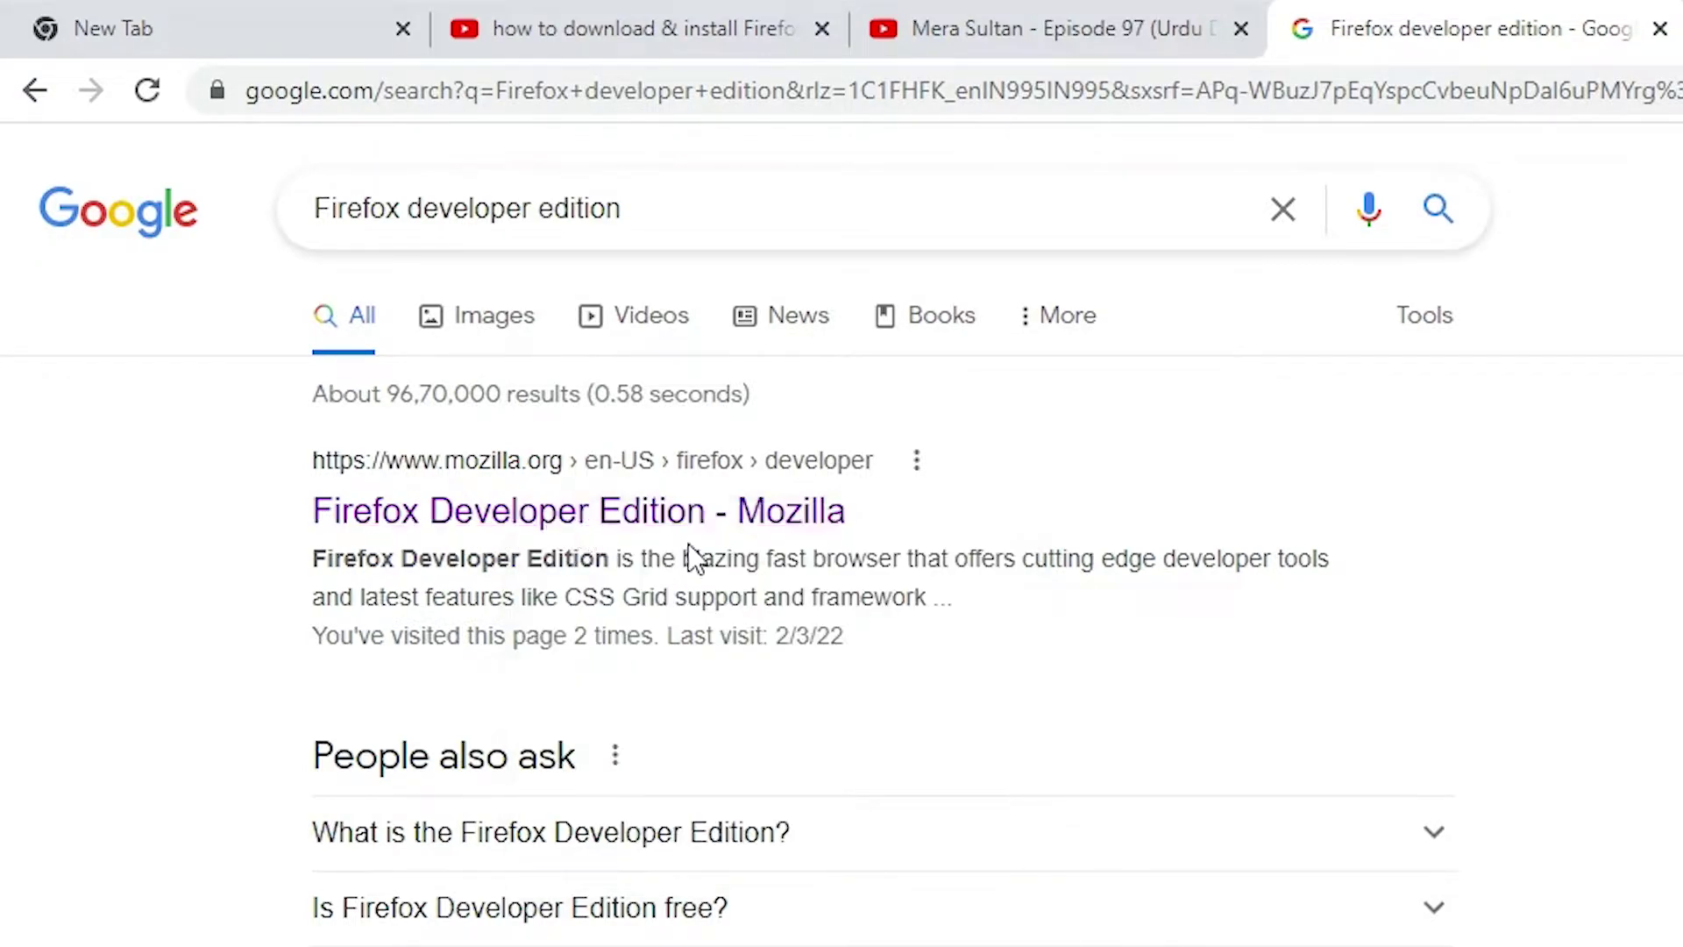
Download the Firefox Developer Edition installer from the Mozilla tab and show it in the Downloads folder
click(963, 10)
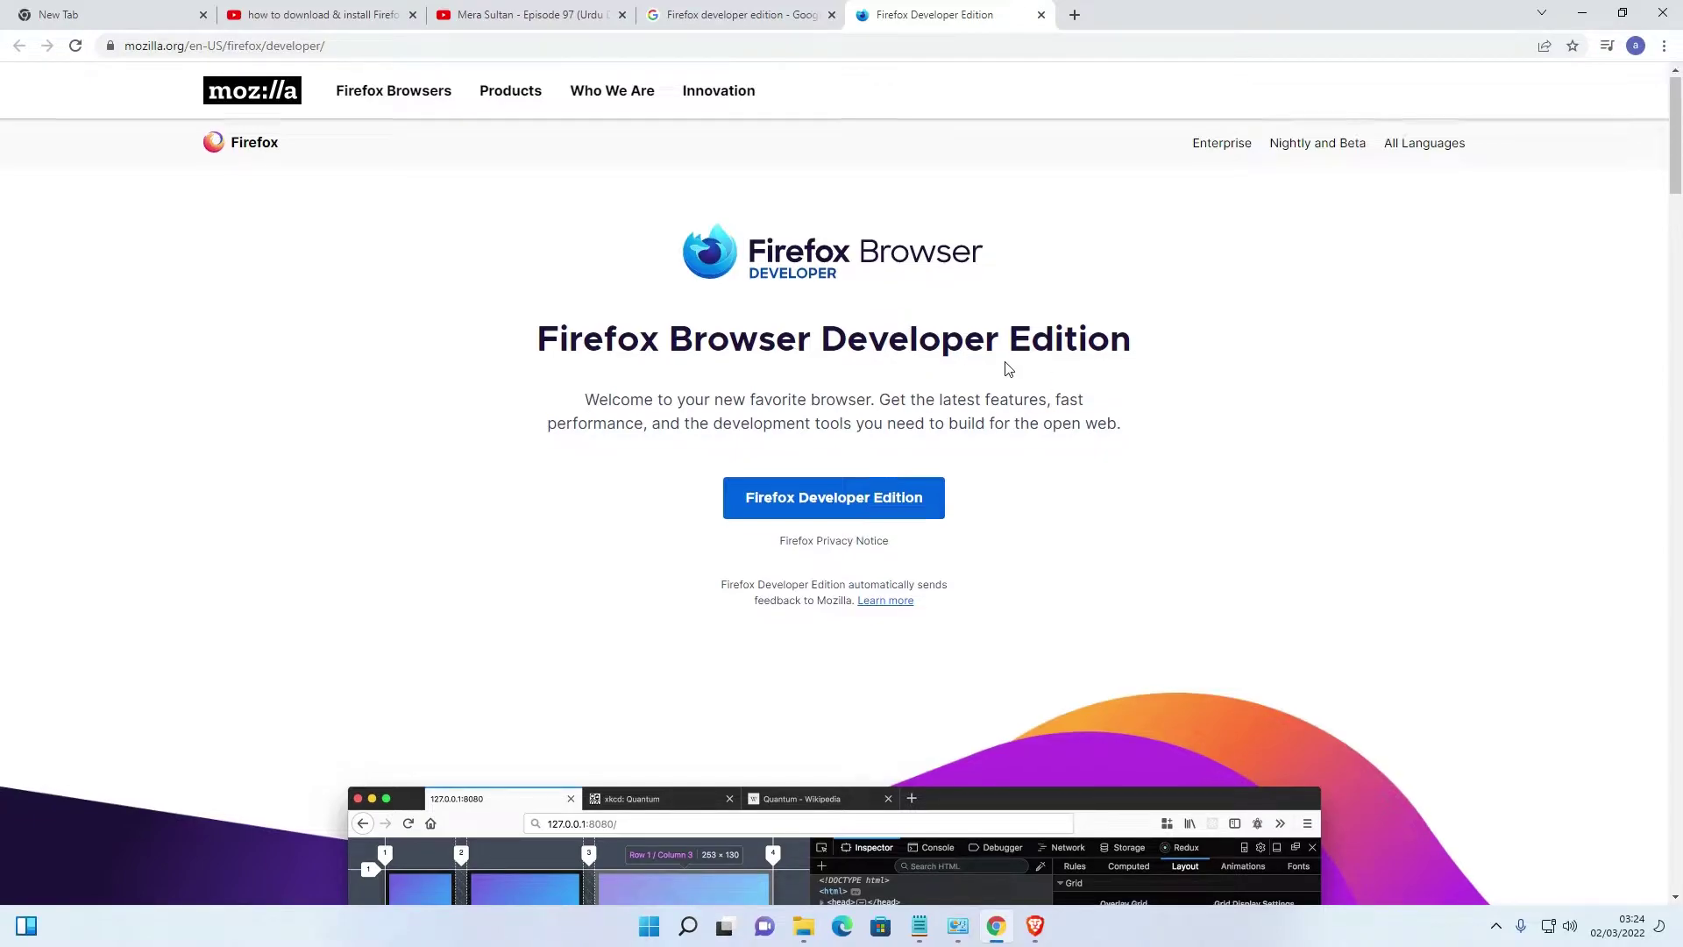
scroll(1007, 365, down, 4)
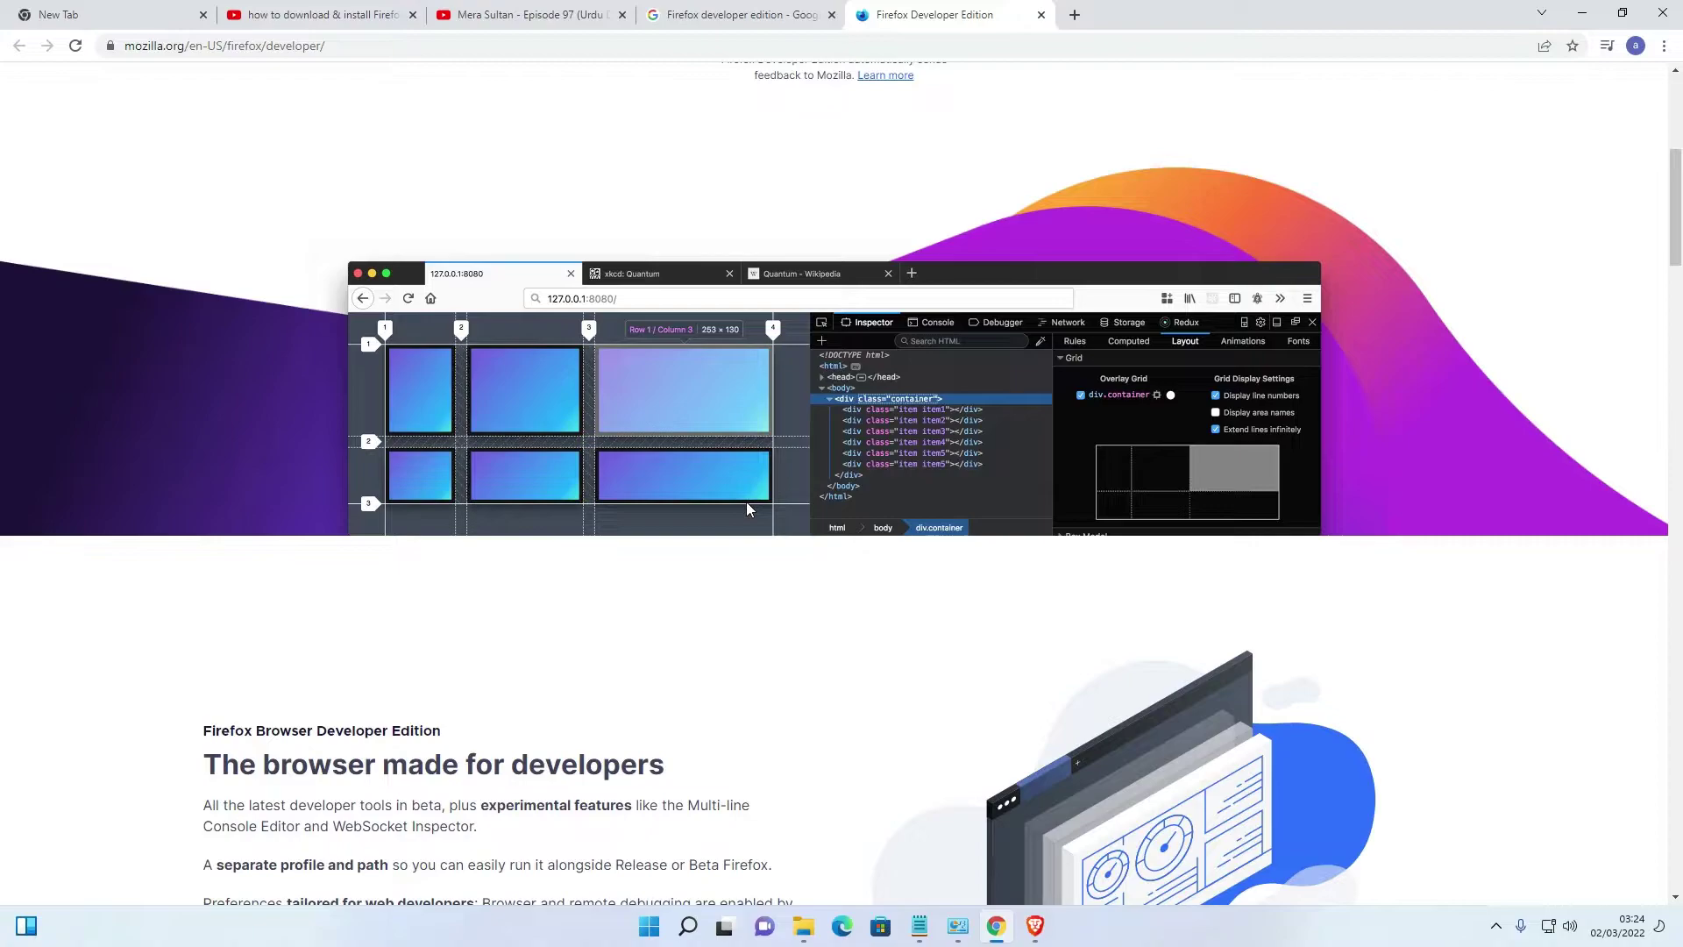
scroll(746, 509, down, 1)
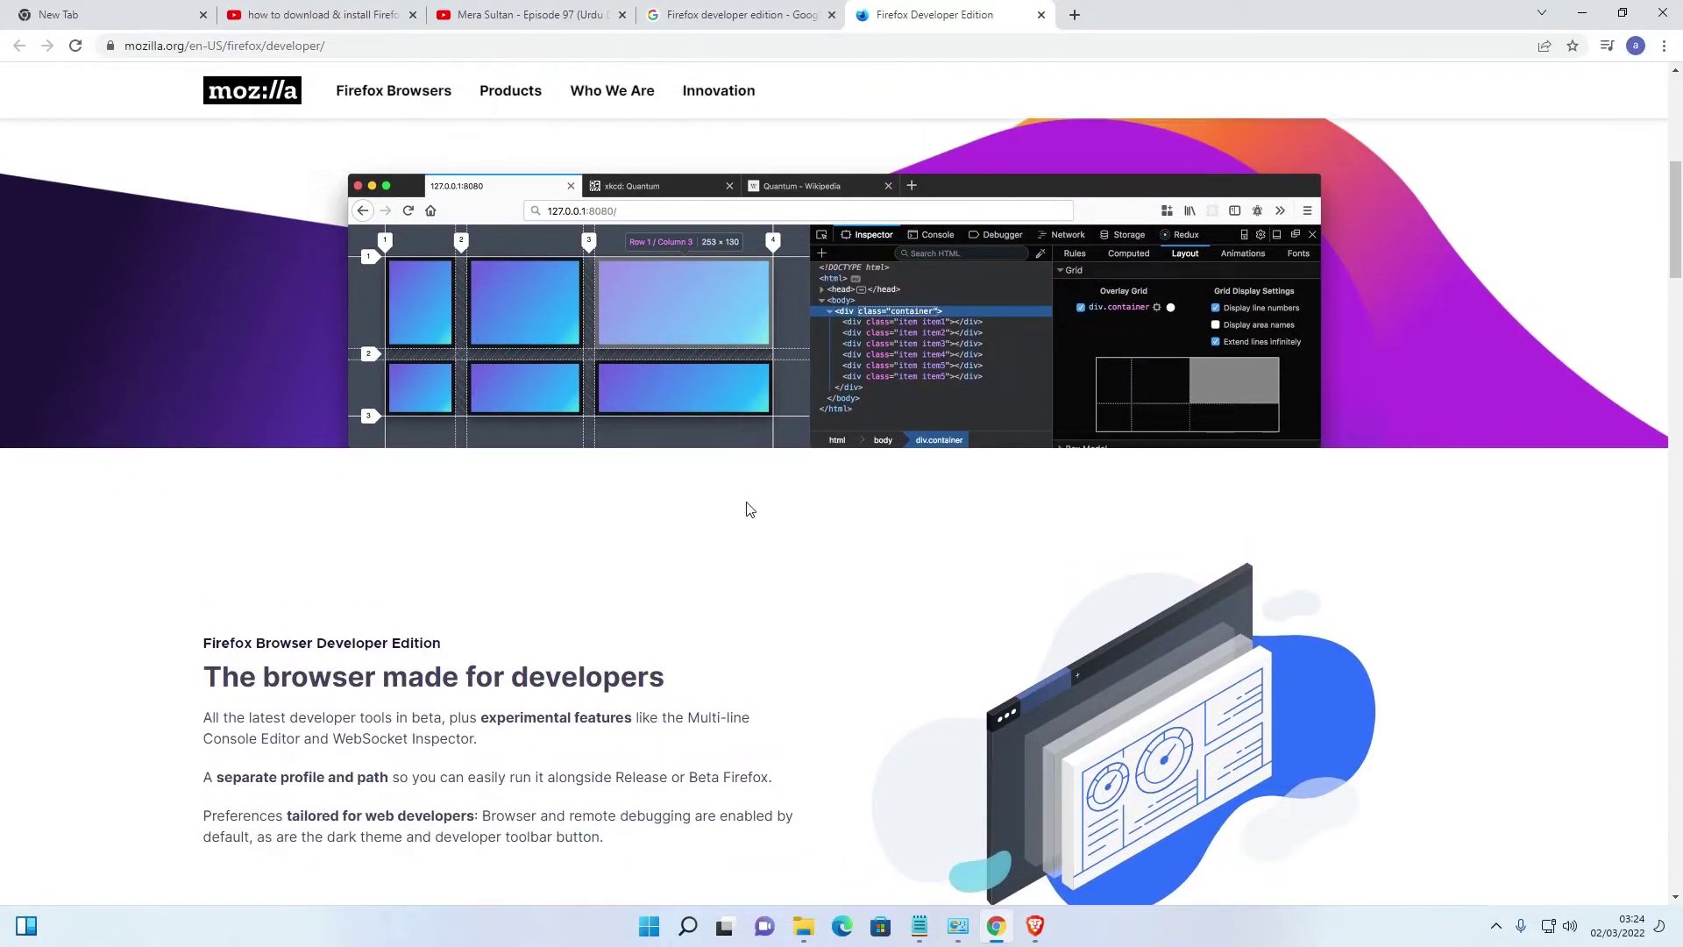
scroll(746, 507, down, 3)
scroll(729, 483, down, 1)
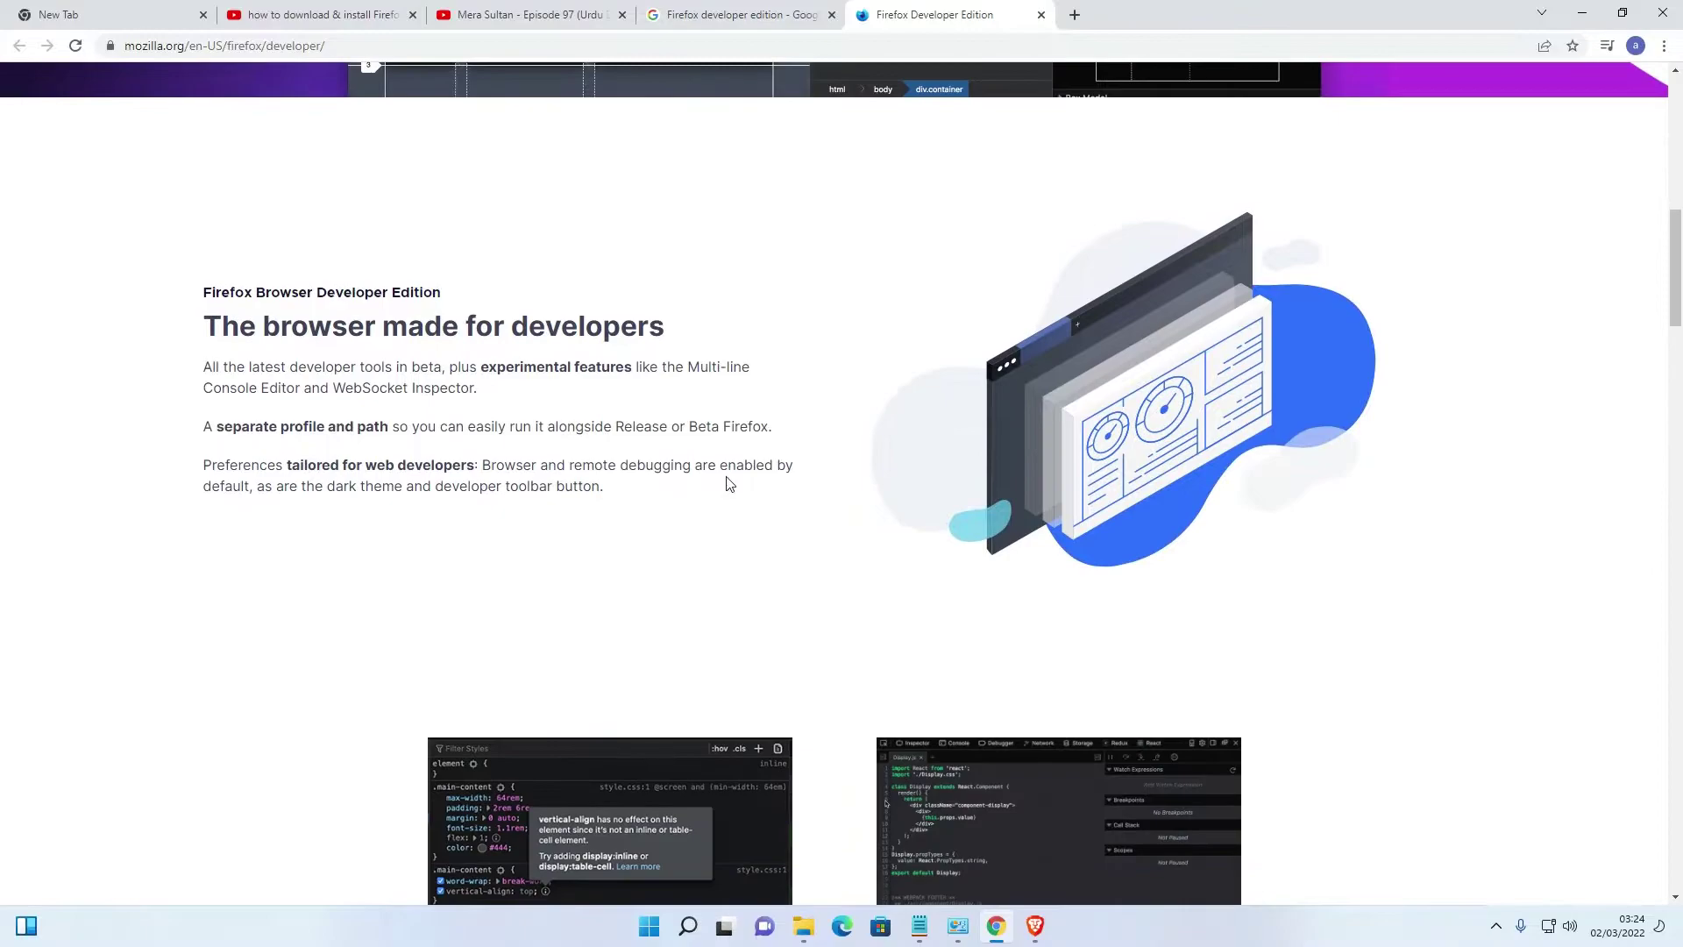
scroll(725, 484, down, 1)
scroll(724, 487, down, 4)
scroll(723, 488, down, 1)
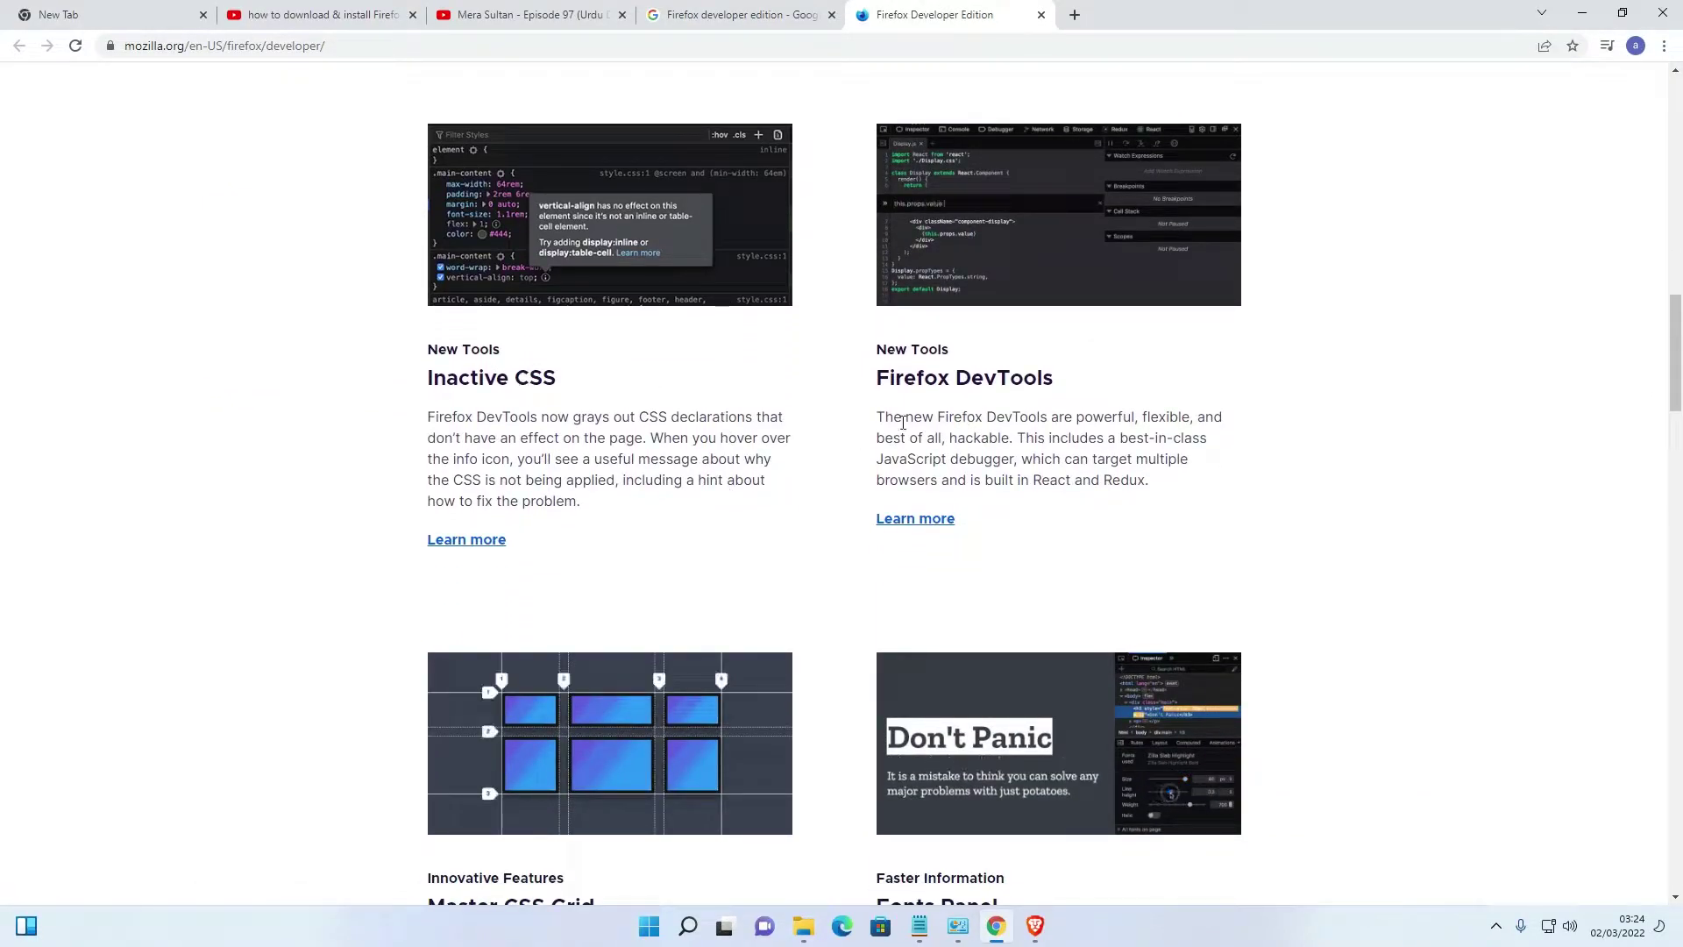
scroll(856, 451, down, 2)
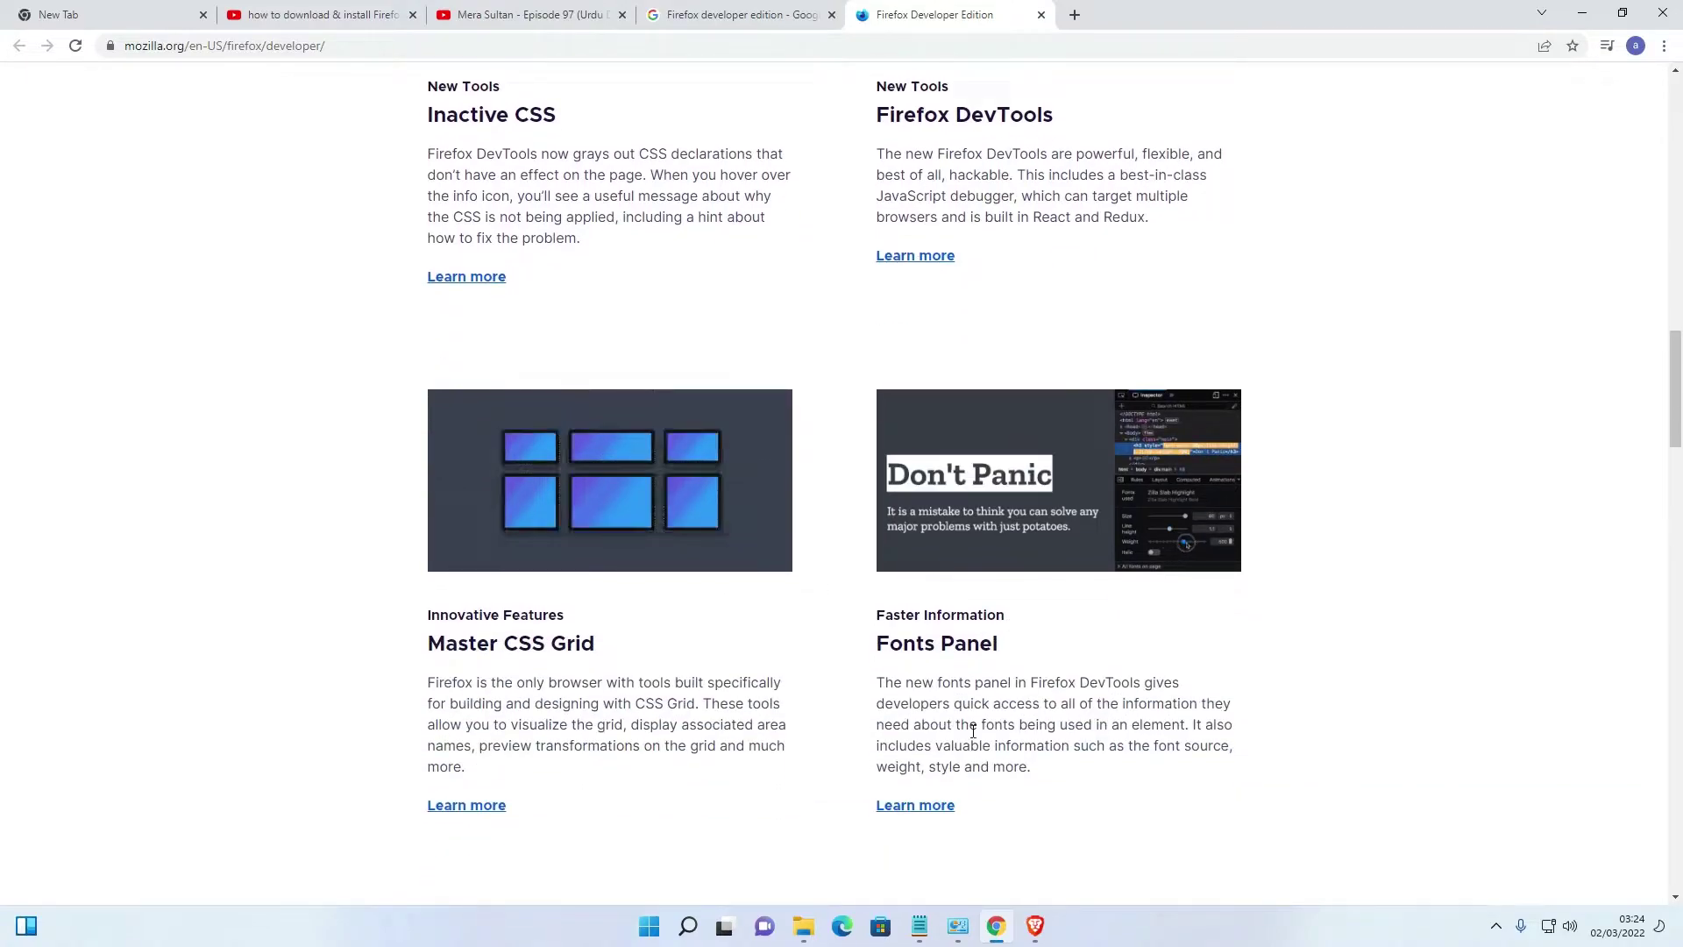
scroll(566, 743, down, 2)
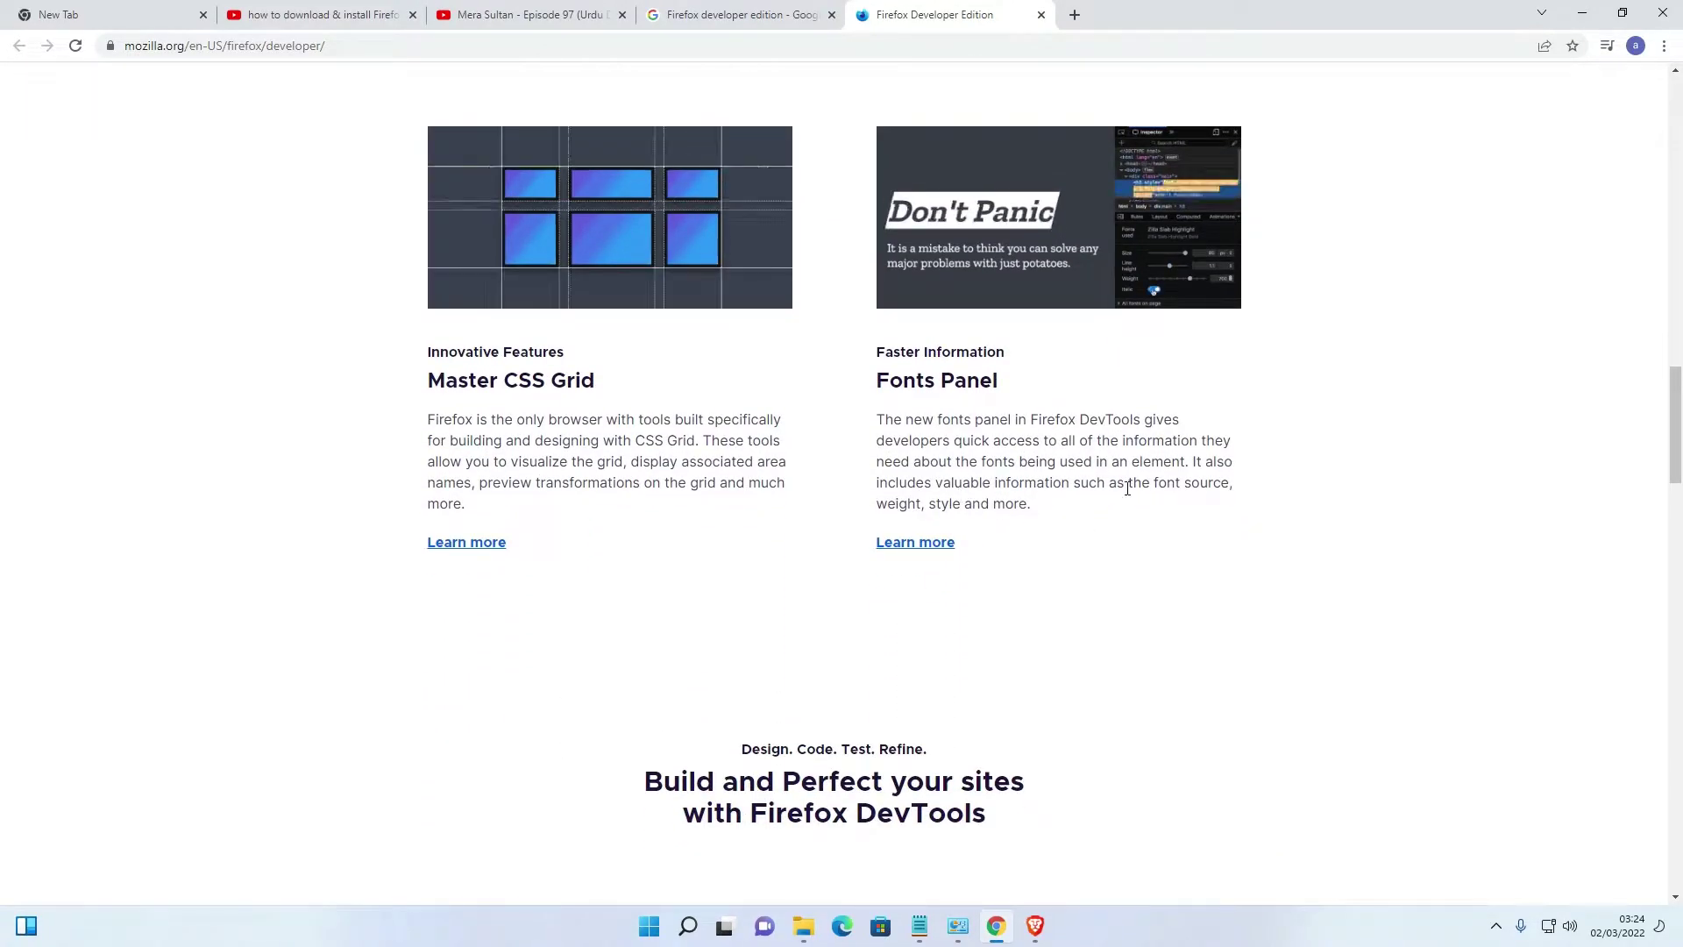
scroll(754, 499, up, 2)
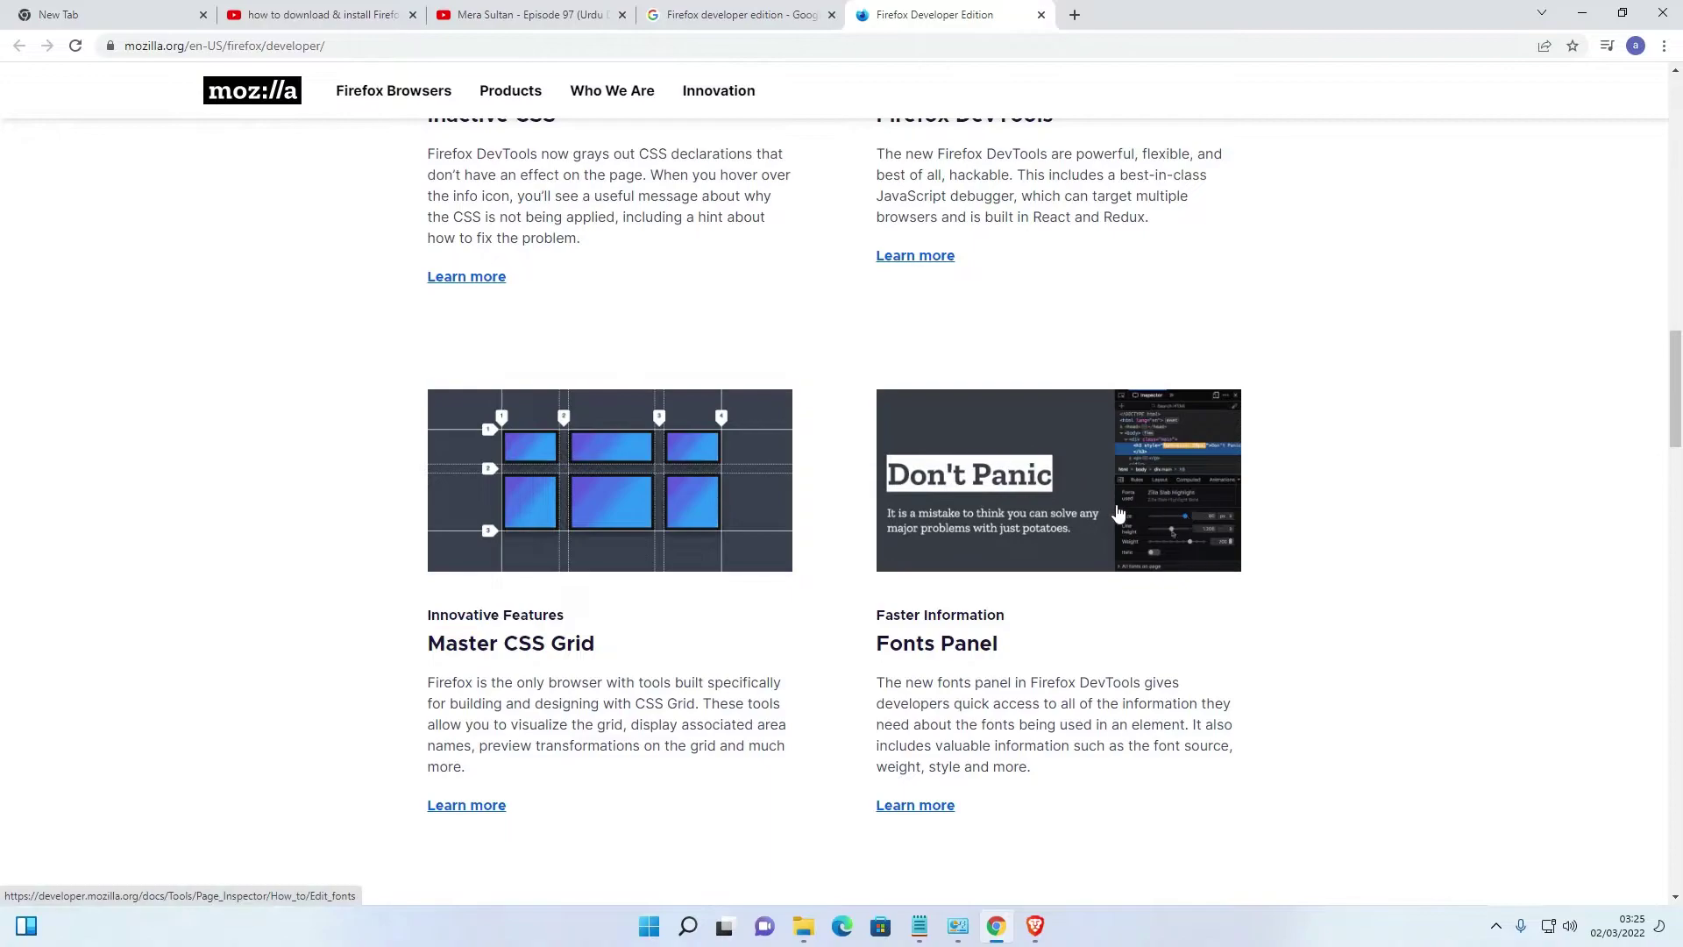
scroll(1077, 510, up, 2)
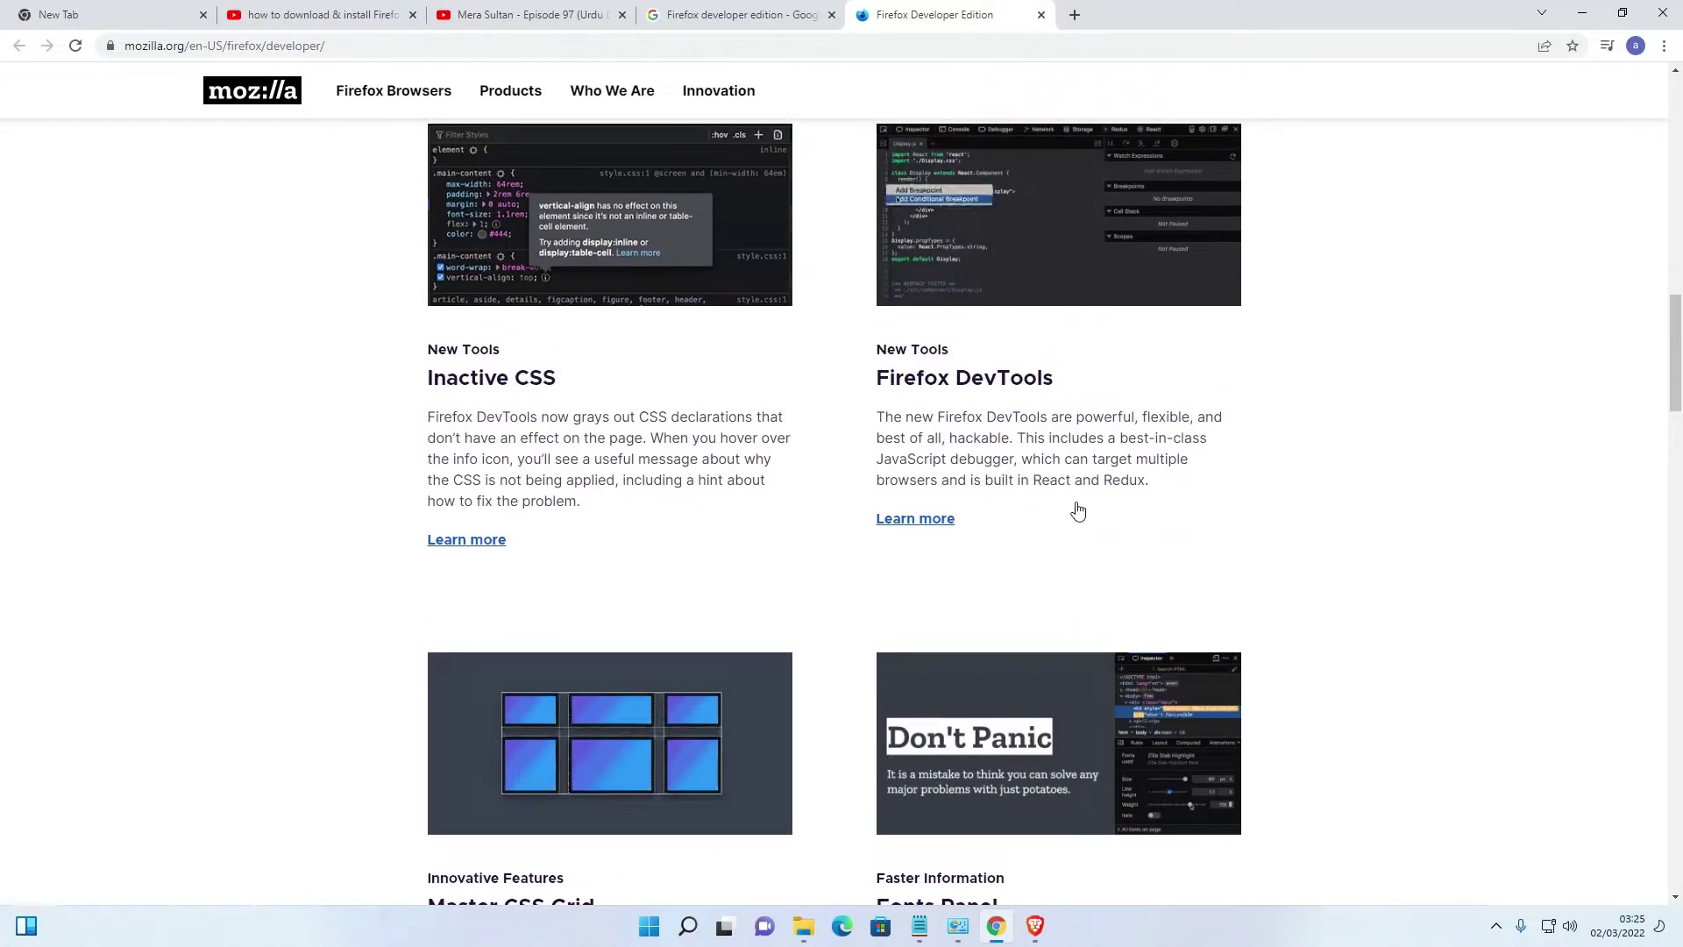
scroll(1077, 511, up, 1)
scroll(1076, 510, up, 5)
scroll(1076, 511, up, 5)
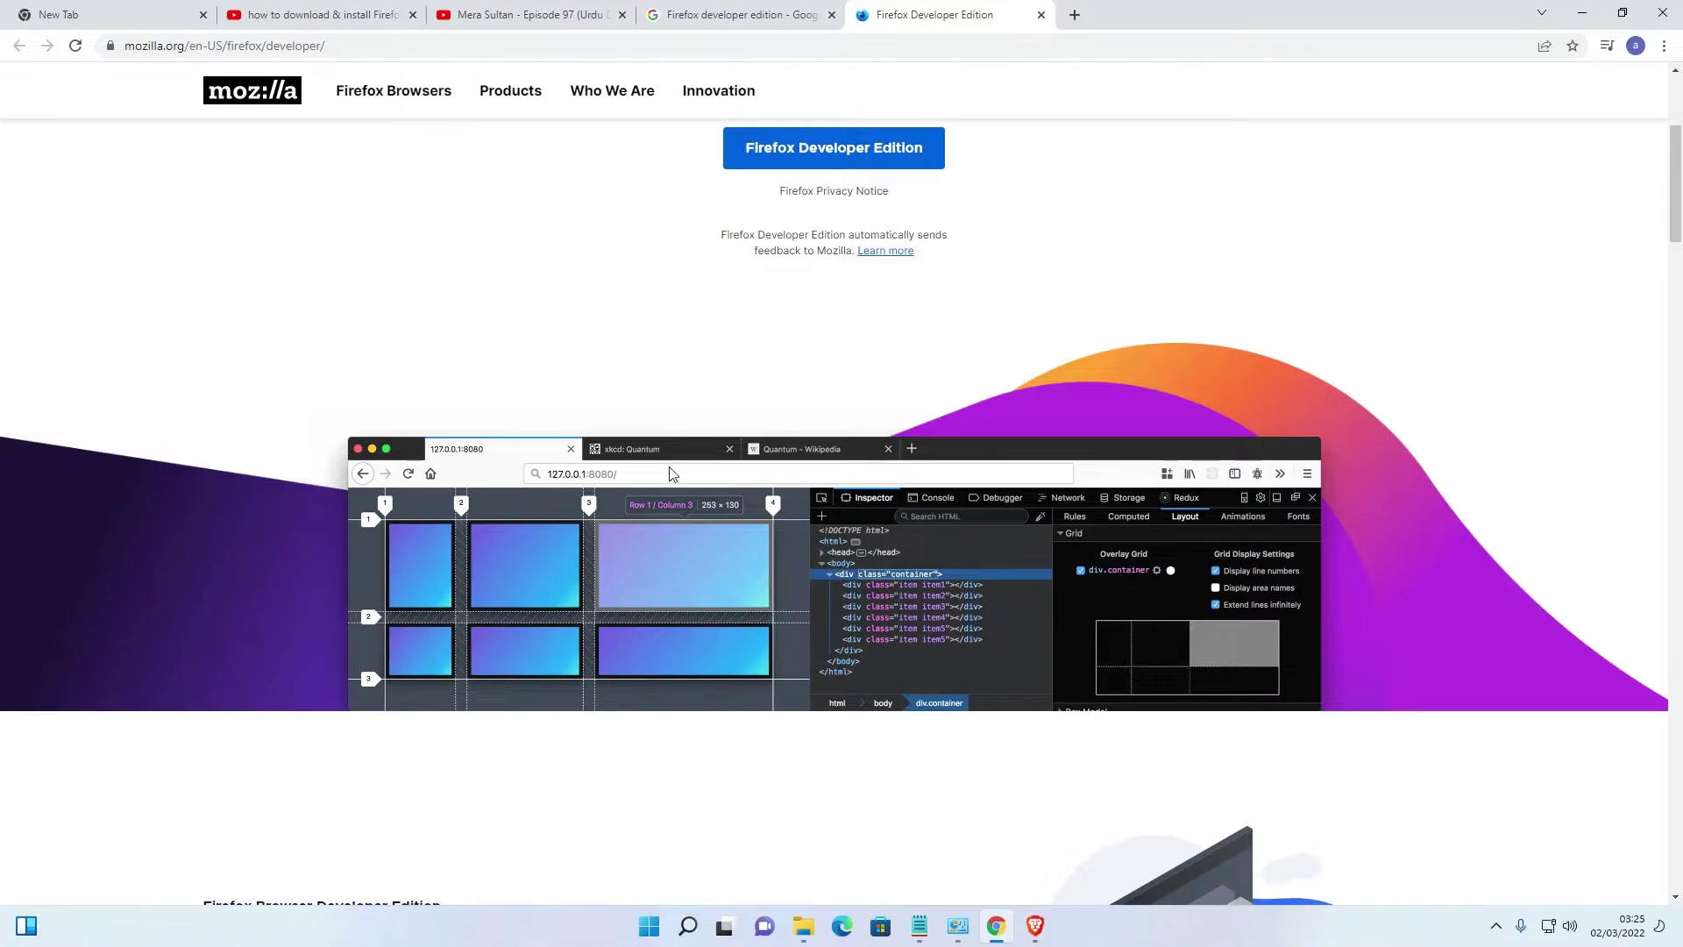
scroll(671, 474, up, 3)
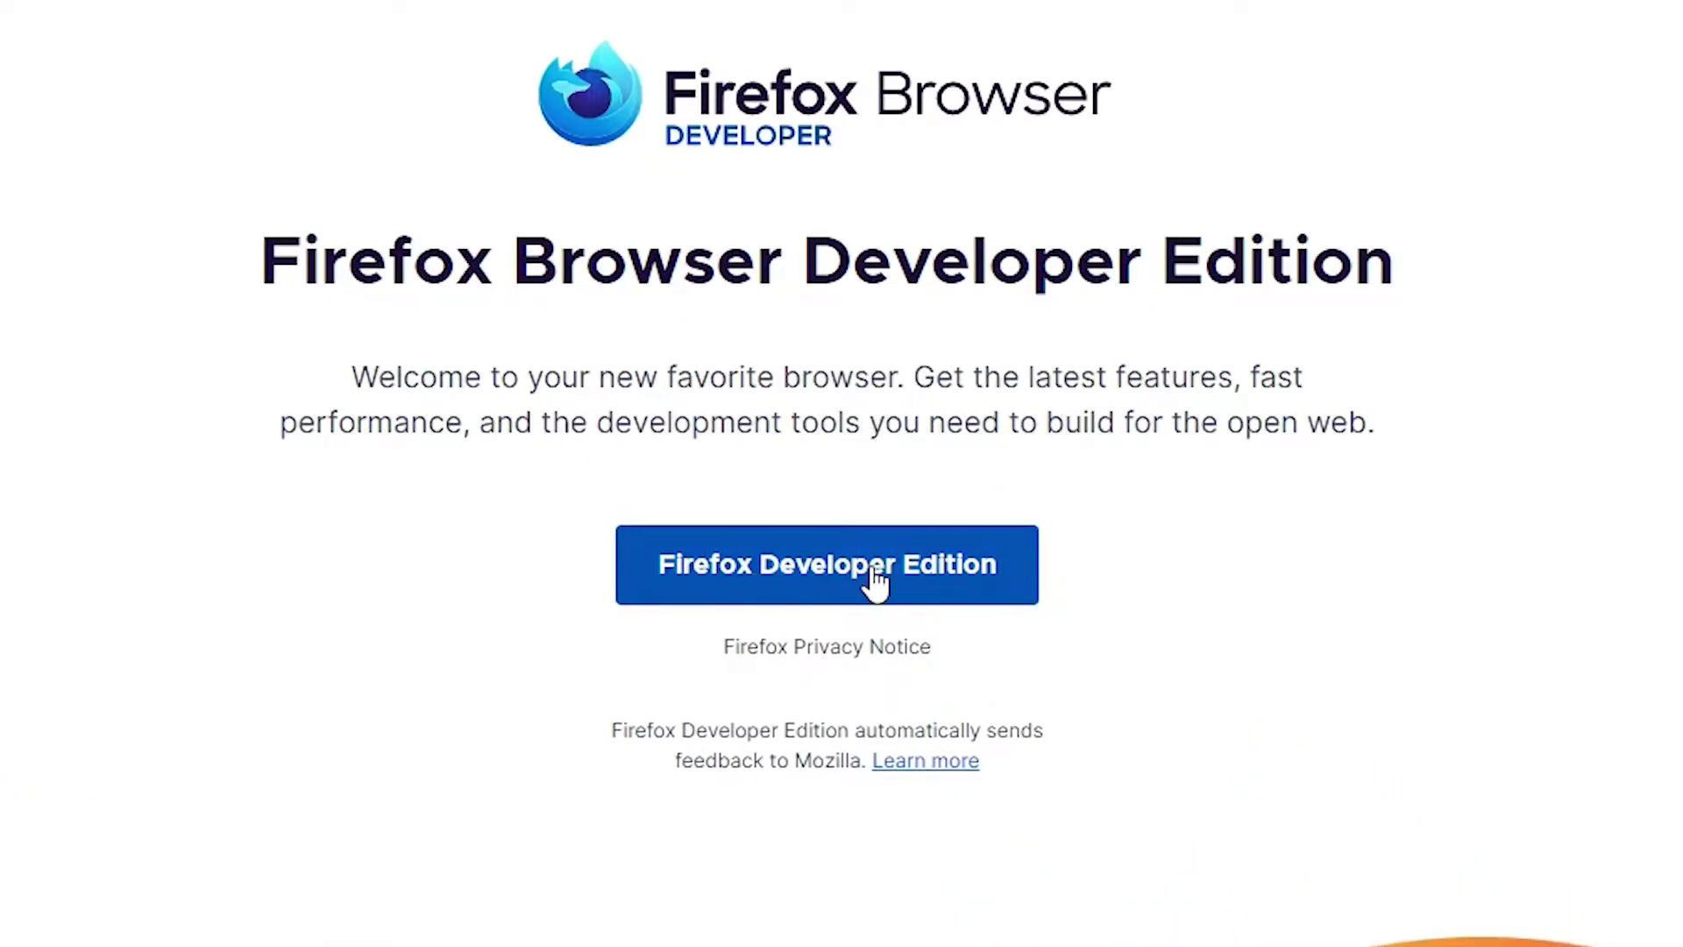
click(725, 574)
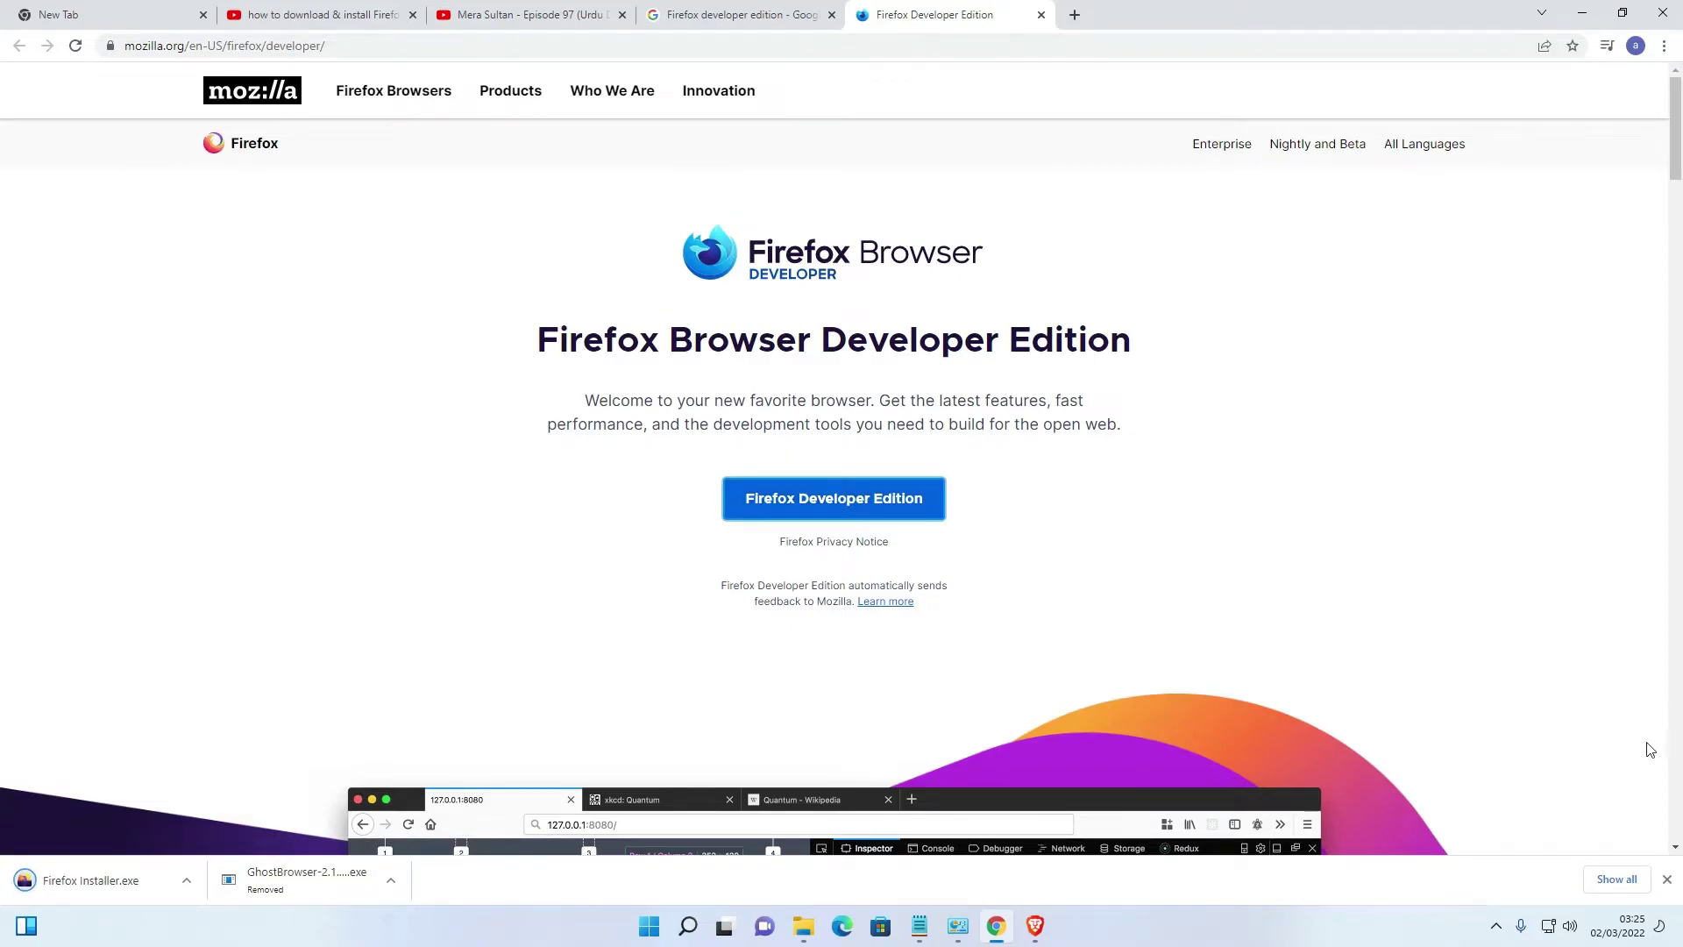
click(1615, 880)
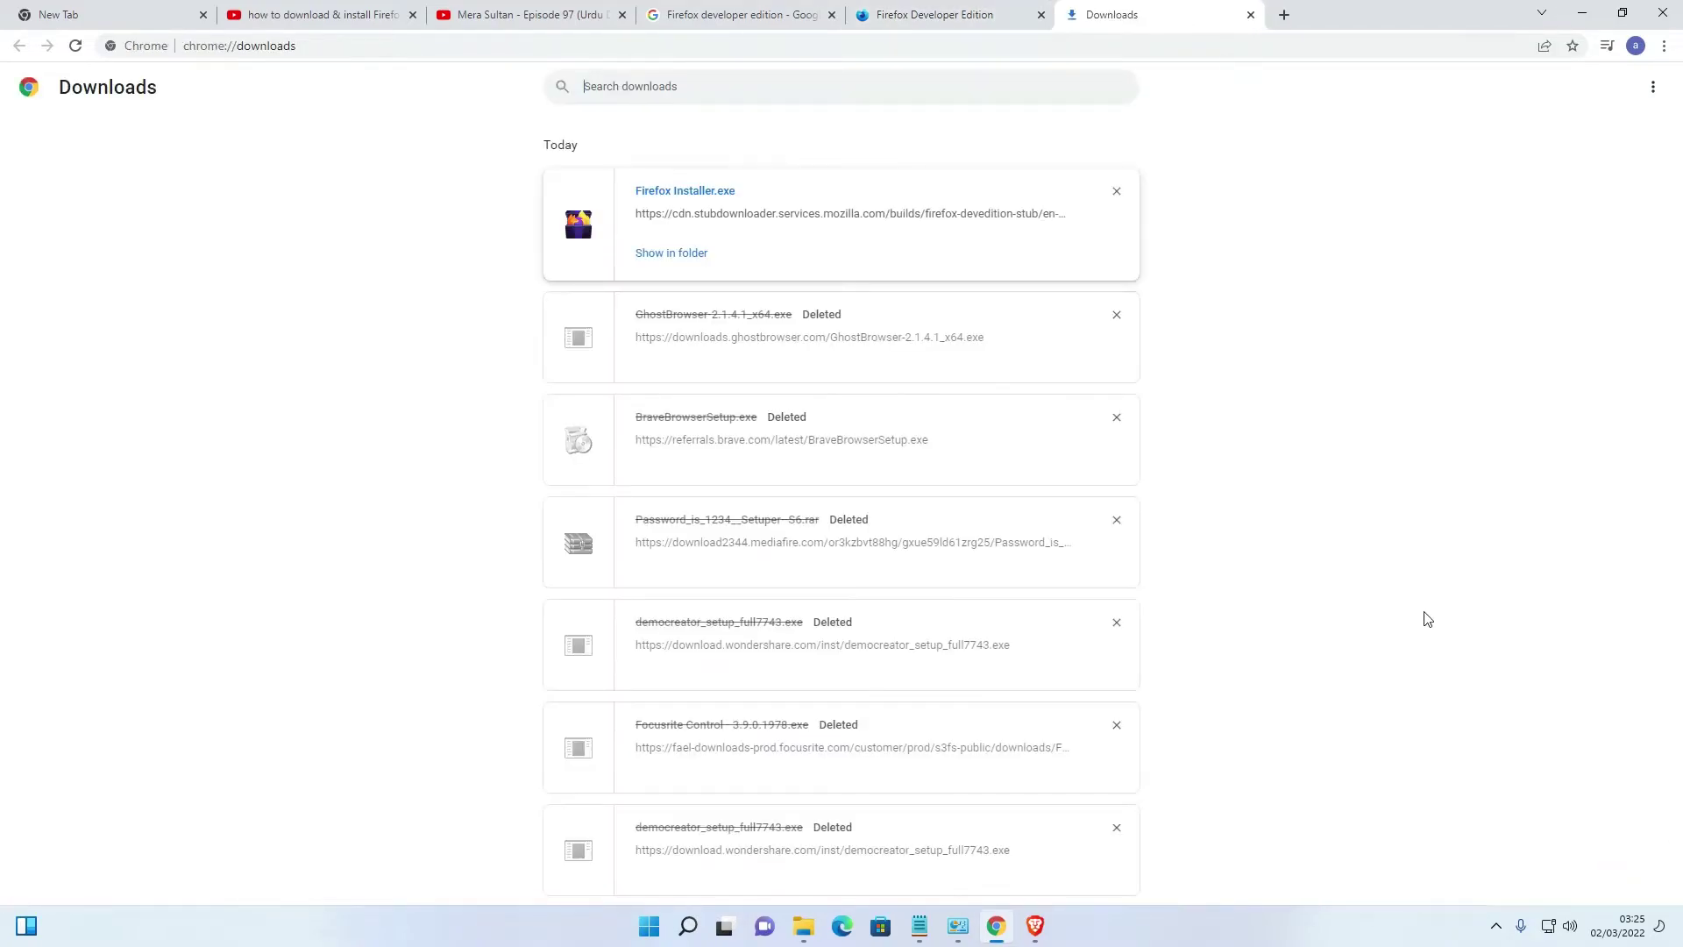
click(663, 256)
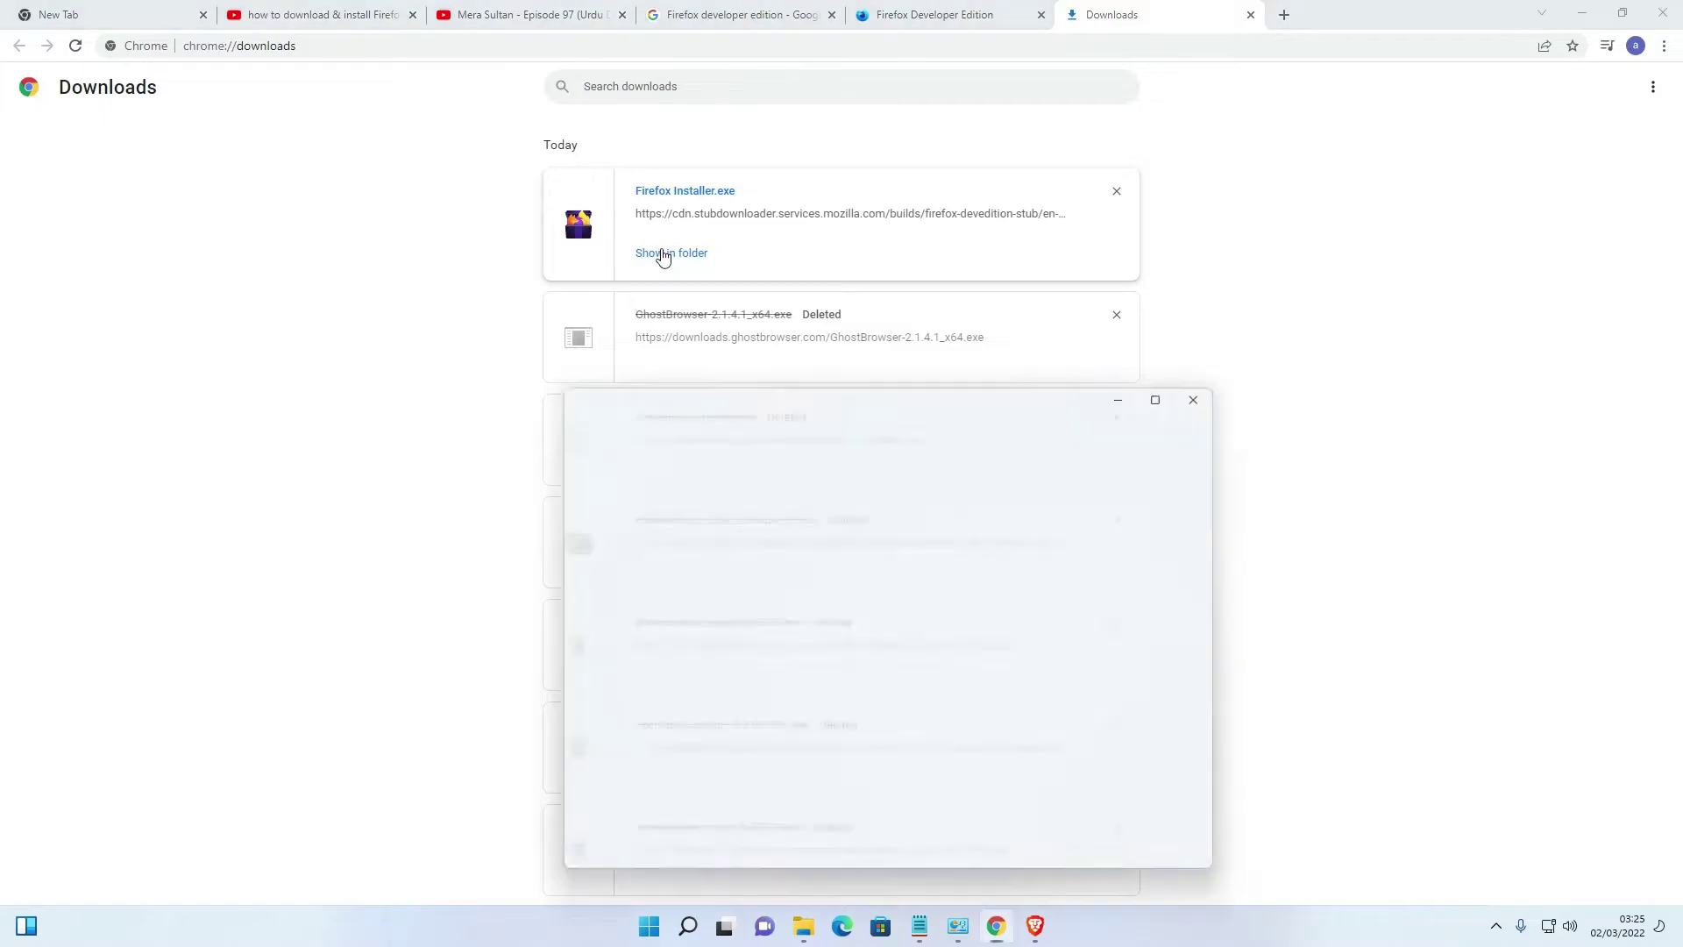
Move Firefox Installer from Downloads onto the desktop, then close the Downloads window
click(1602, 11)
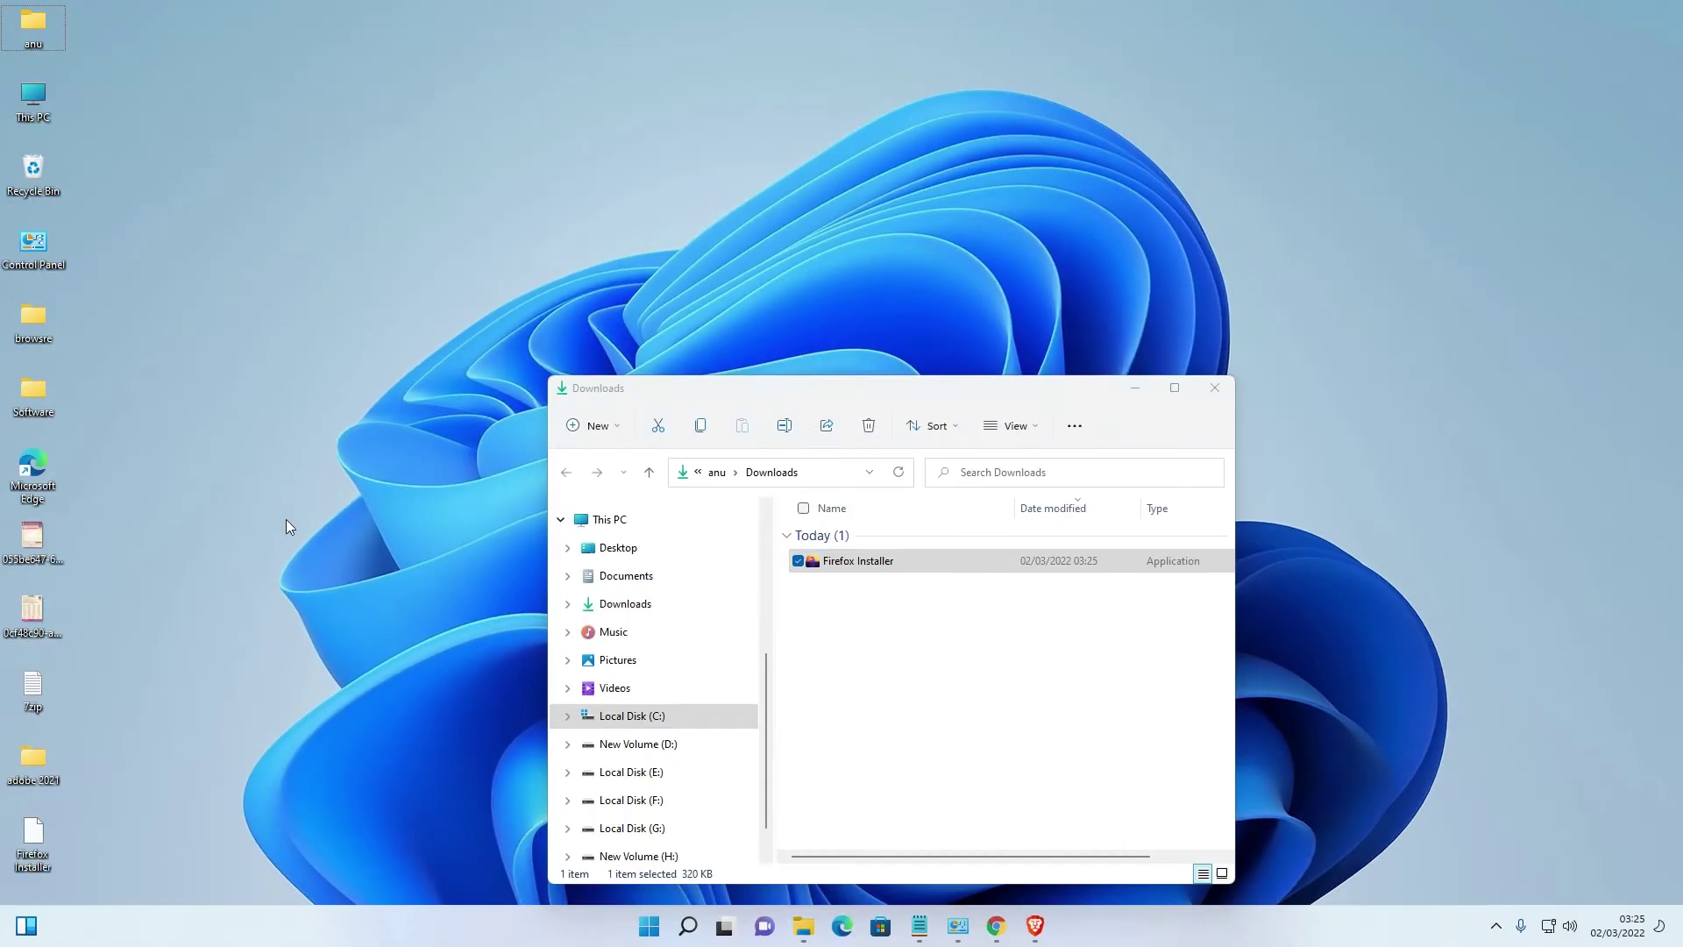
drag(654, 452, 250, 487)
click(1215, 391)
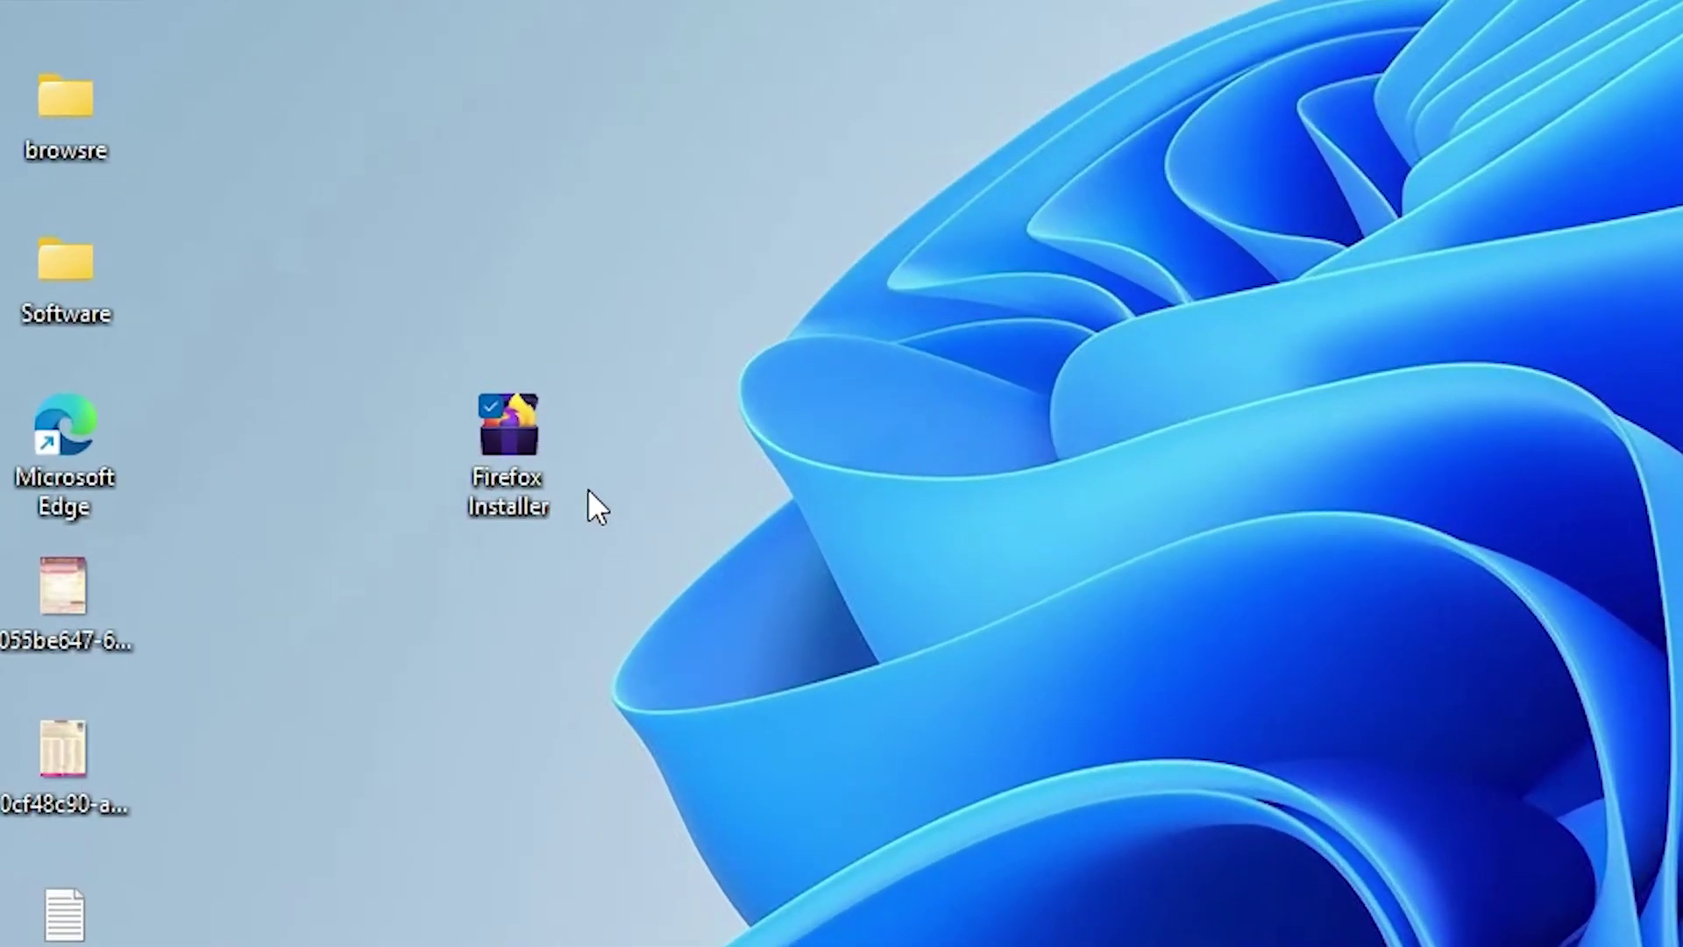
Run the Firefox Installer from the desktop to install Firefox Developer Edition
double_click(525, 499)
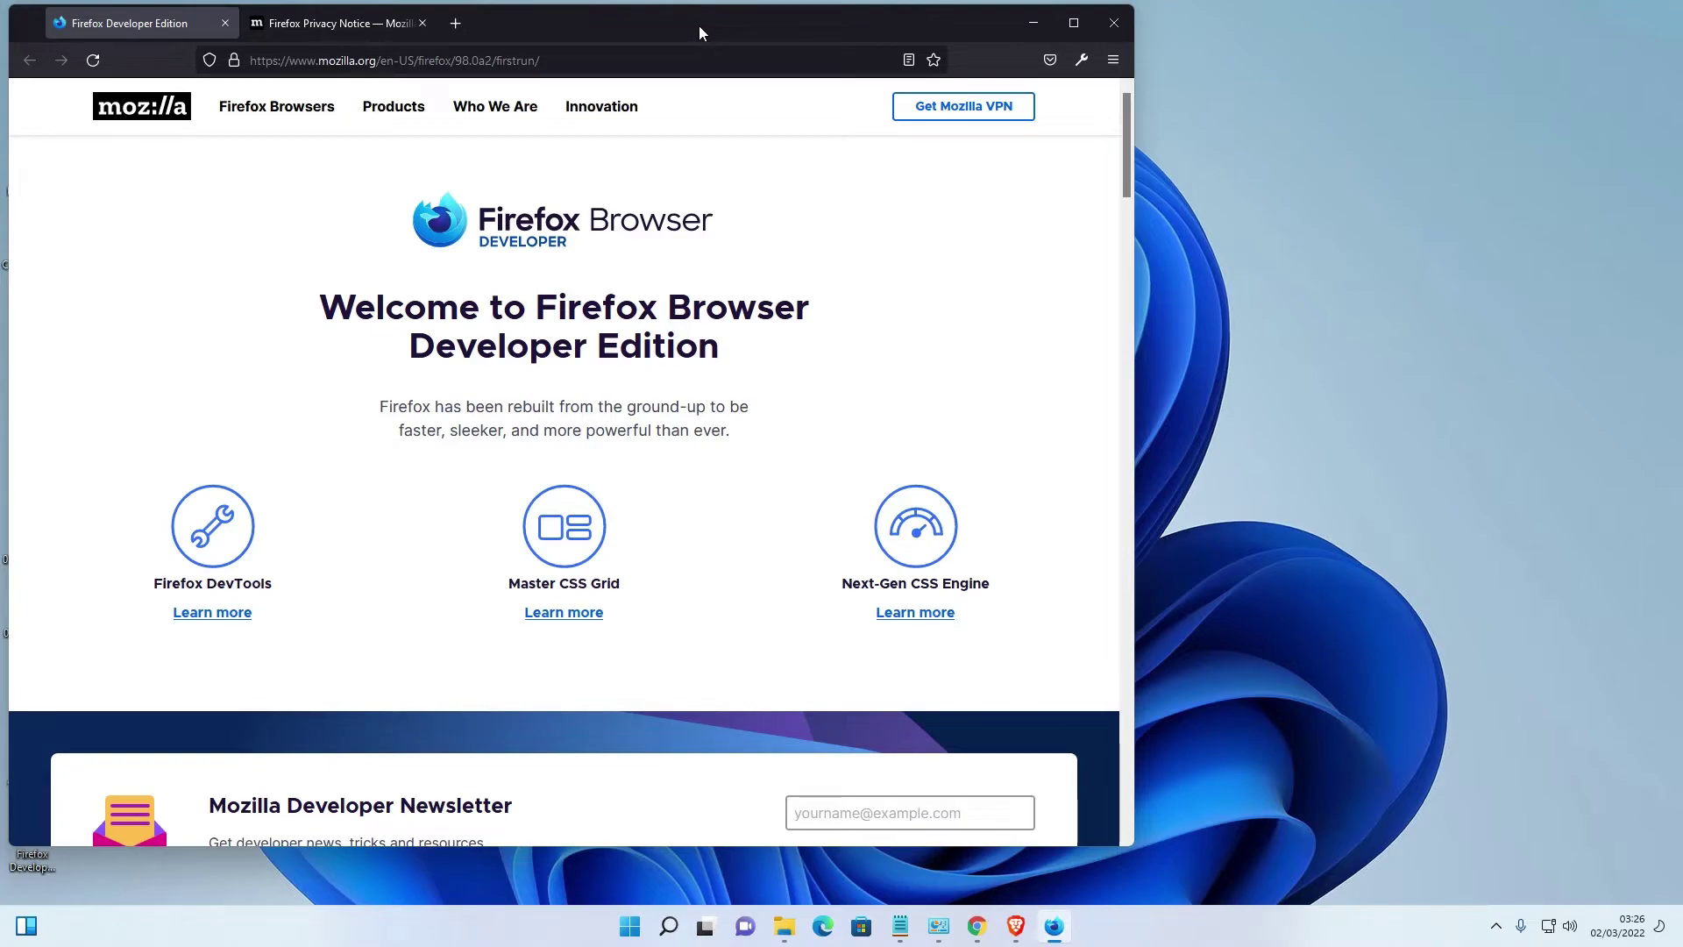
Maximize the Firefox Developer Edition window showing the welcome page
double_click(699, 25)
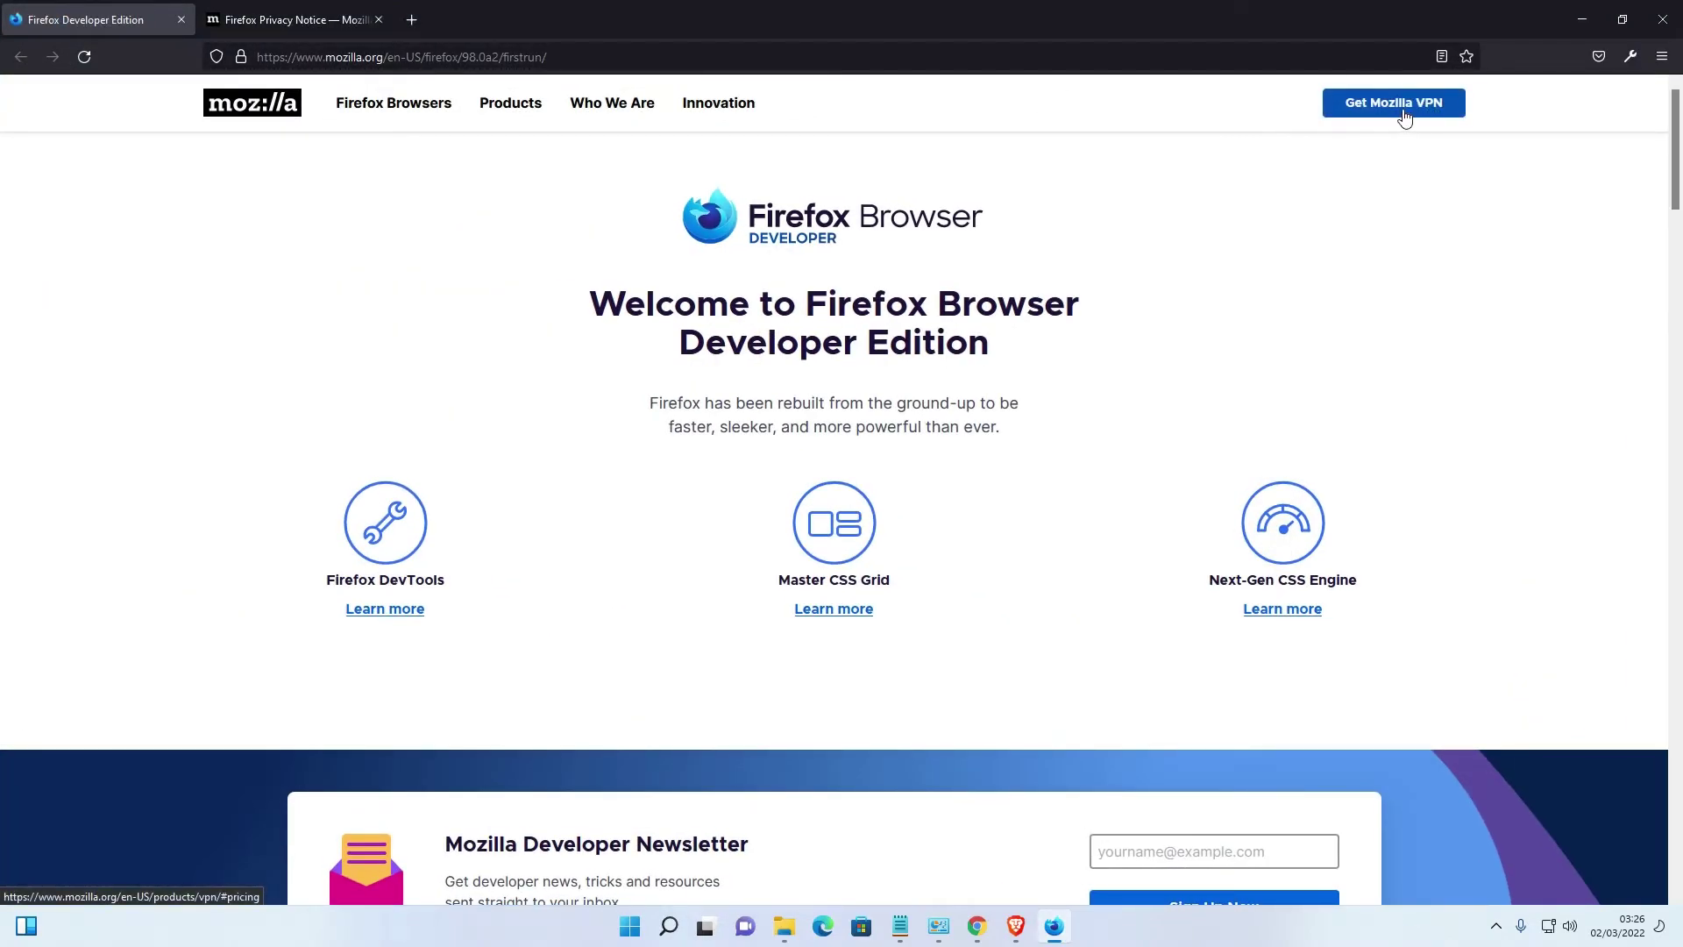